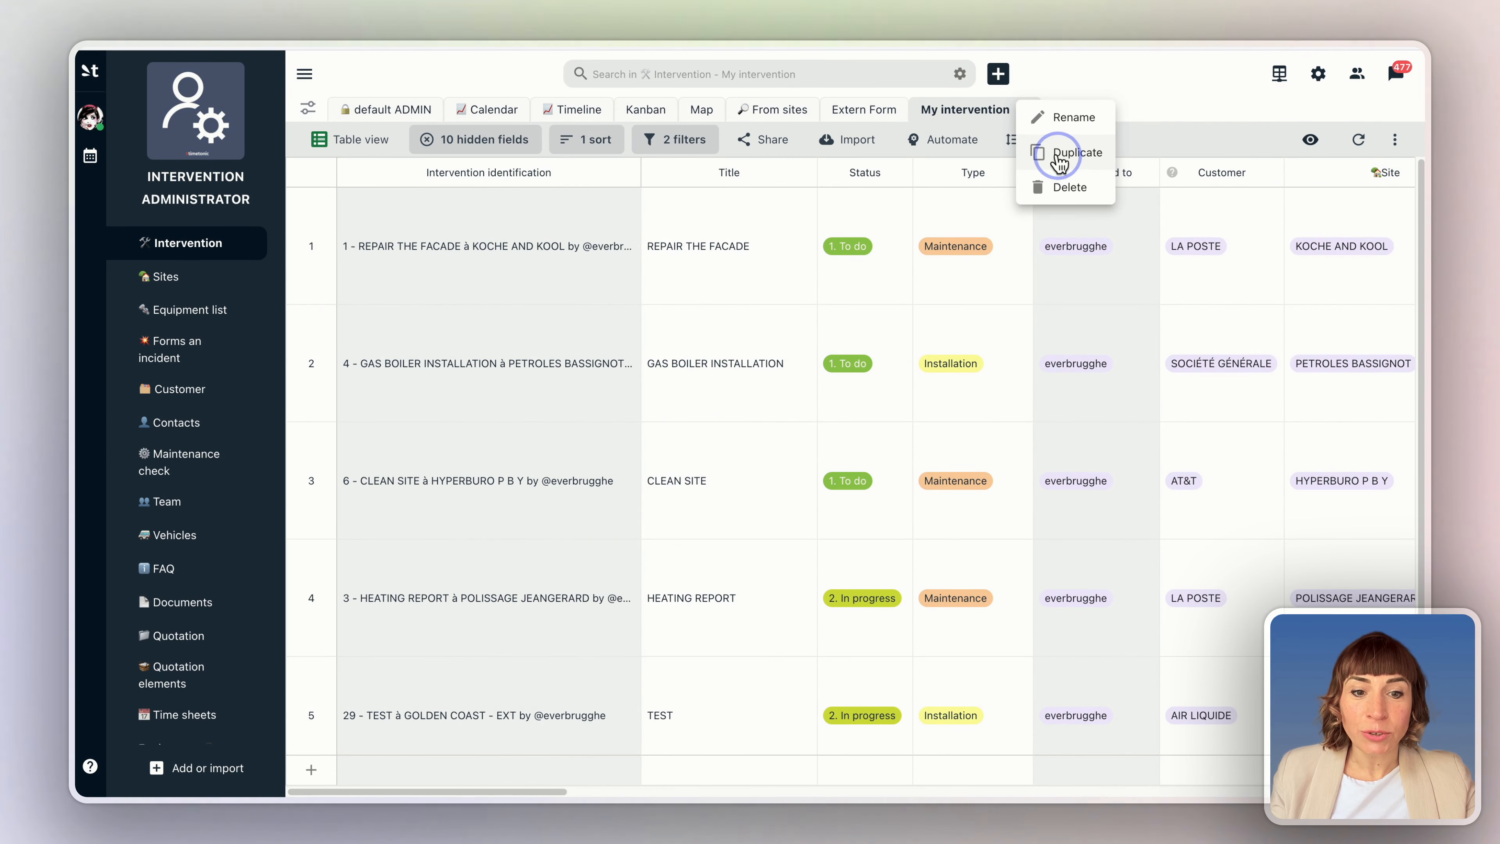
Duplicate the "My intervention" view as a new view named "My intervention forms"
click(1059, 155)
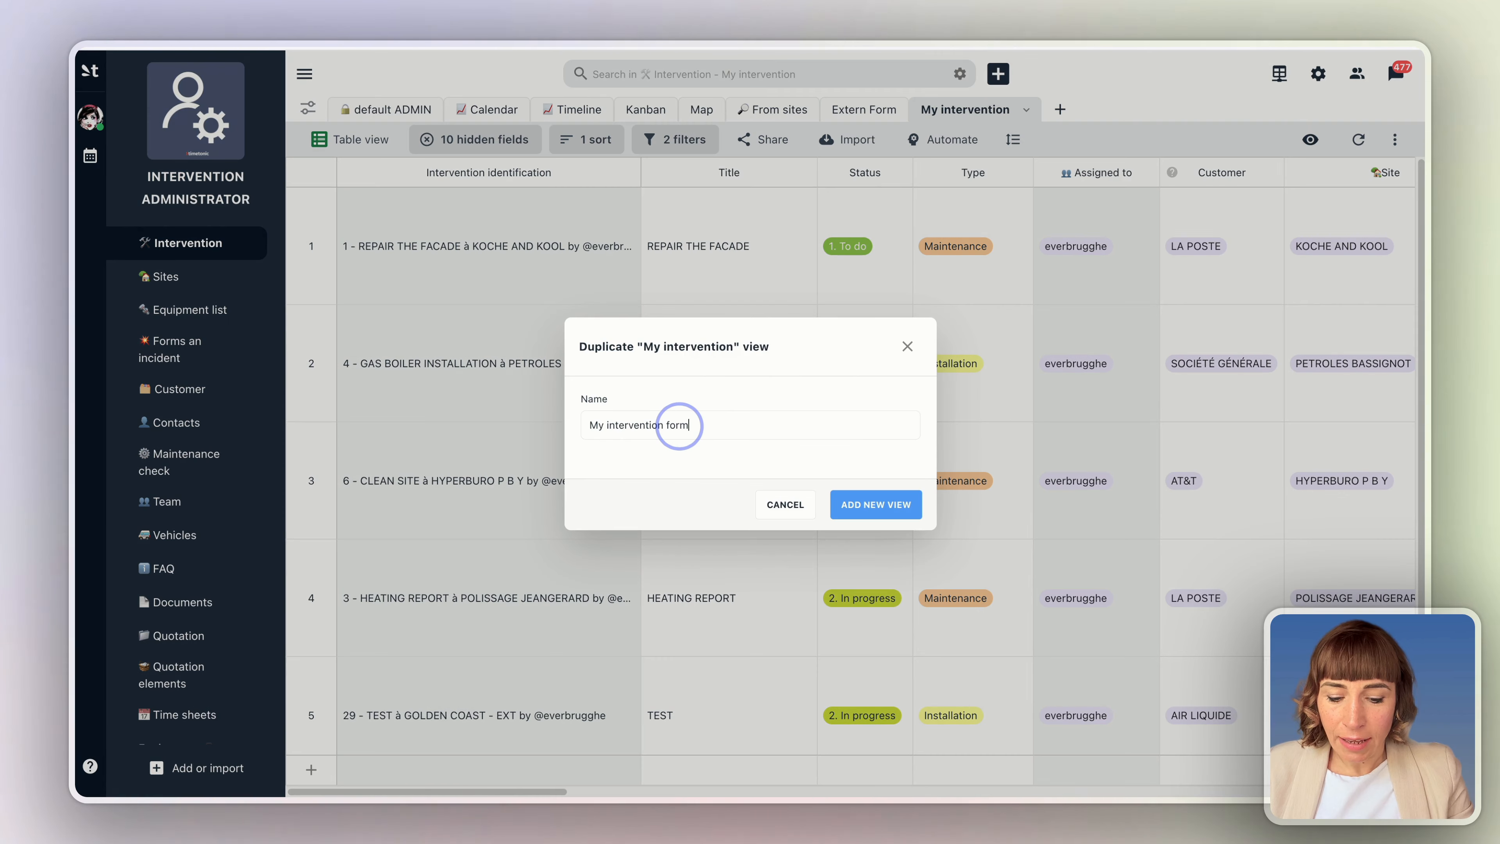
text(s)
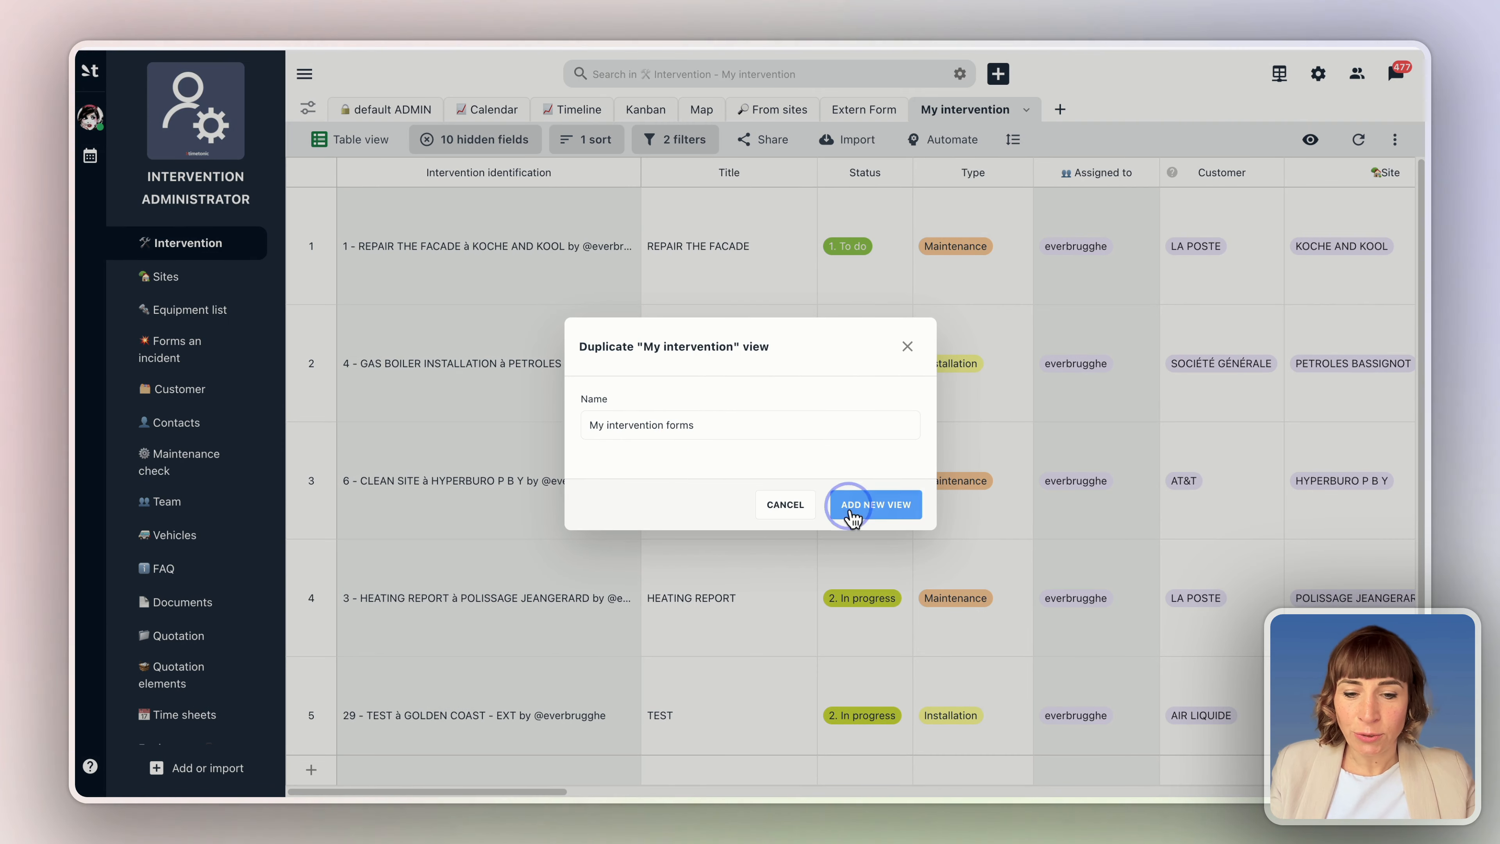
click(870, 504)
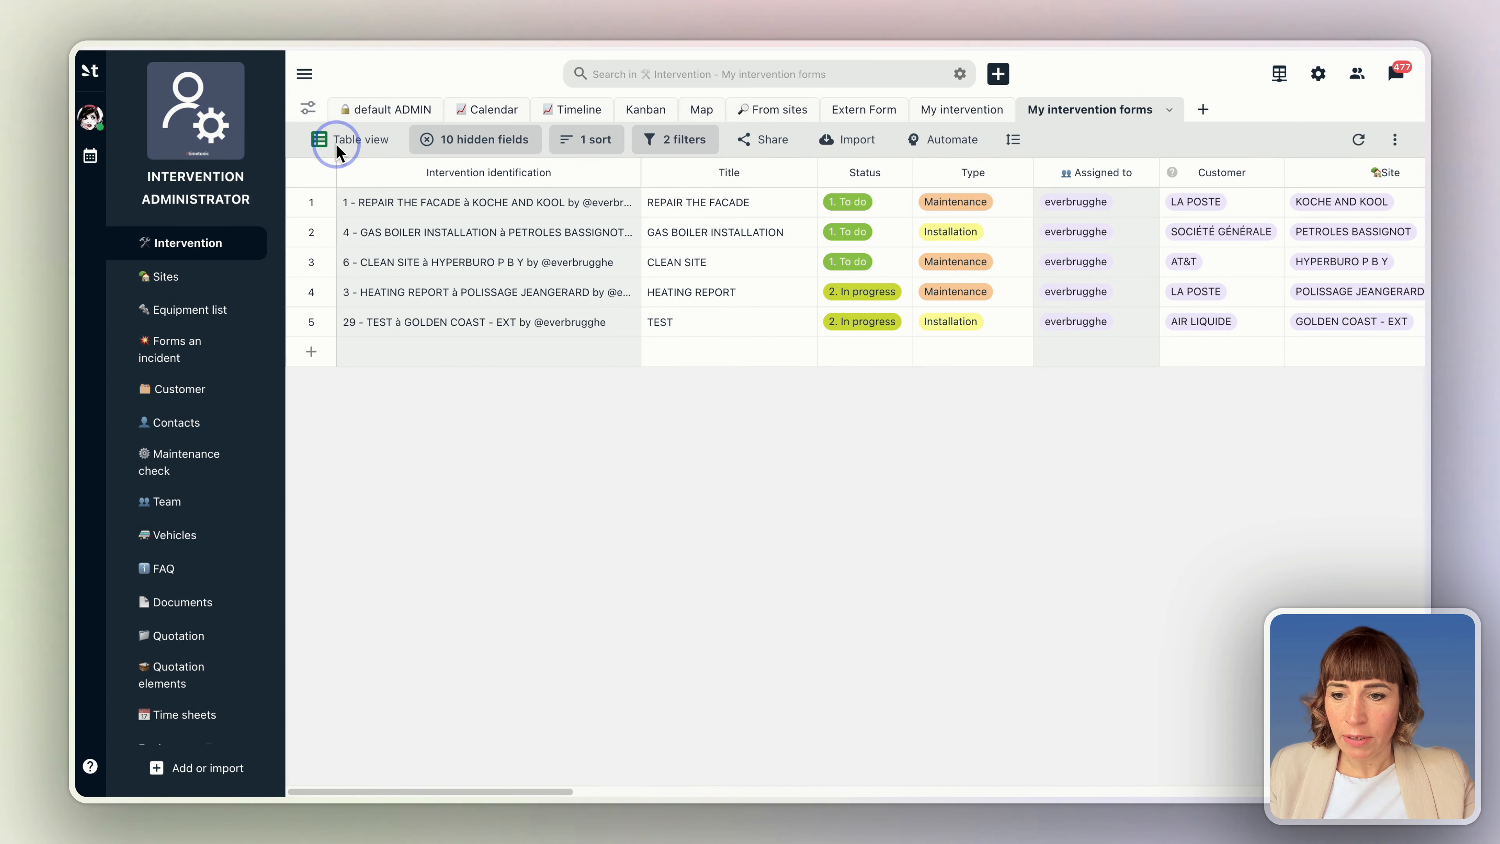
Change the duplicated view's mode to Form view and save it with the view
click(335, 142)
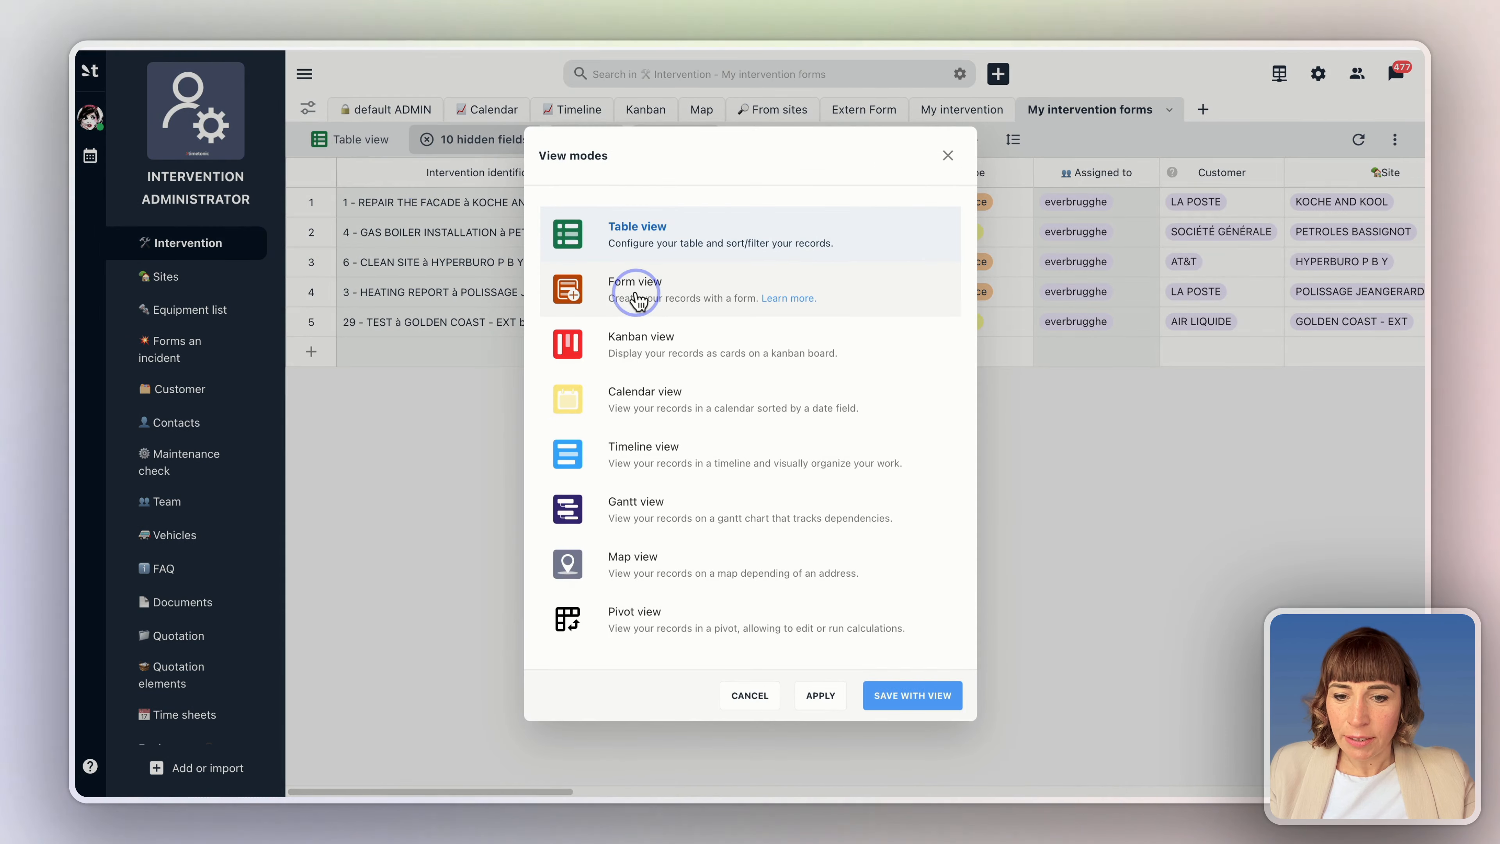
click(658, 295)
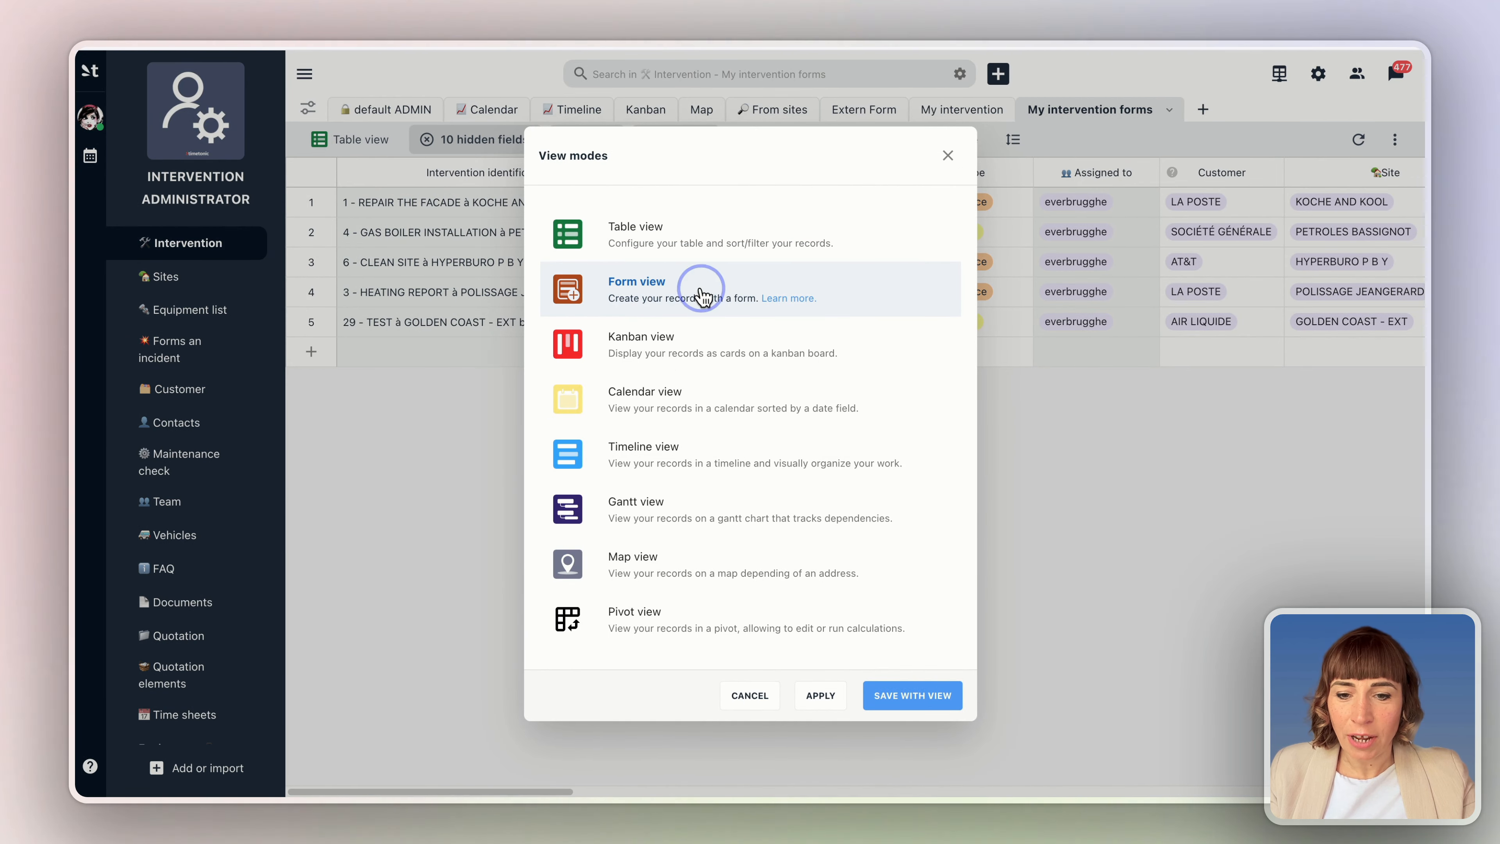
click(912, 695)
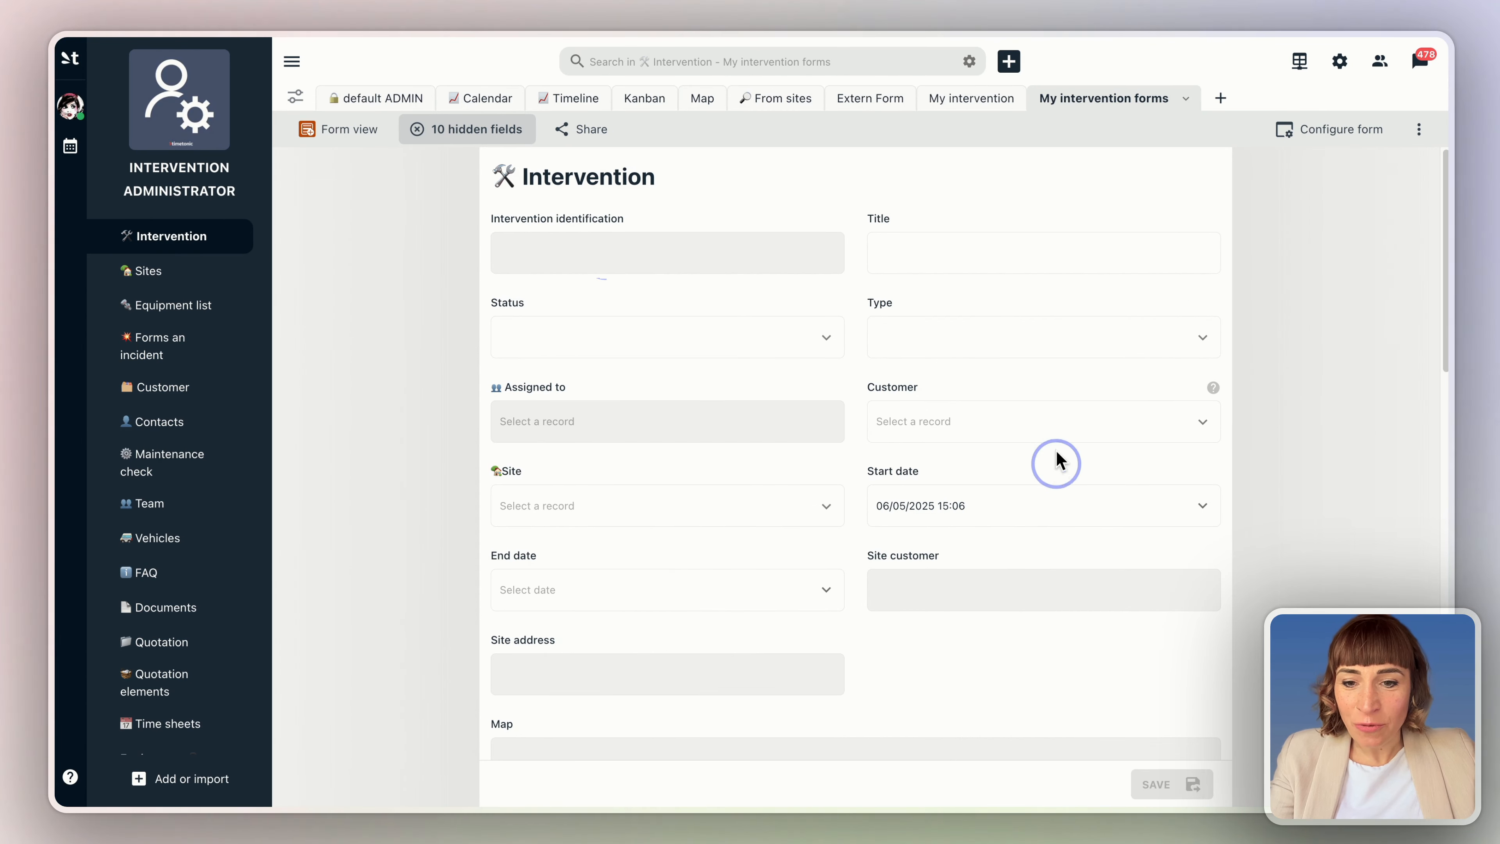
Look over the Intervention form's fields and check their access restrictions, saving them with the view
scroll(766, 576, down, 9)
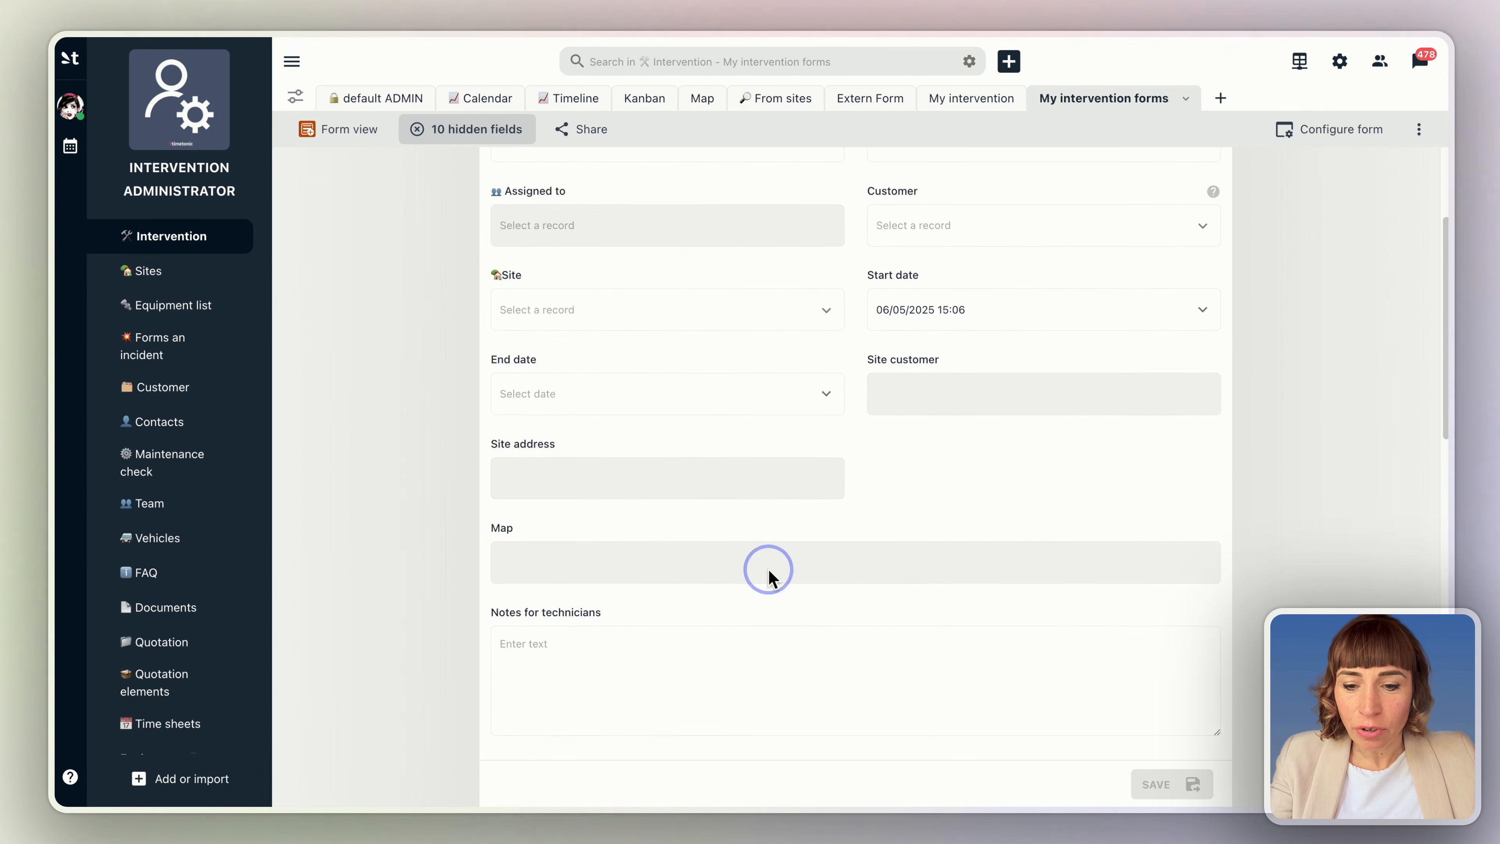
scroll(803, 582, down, 12)
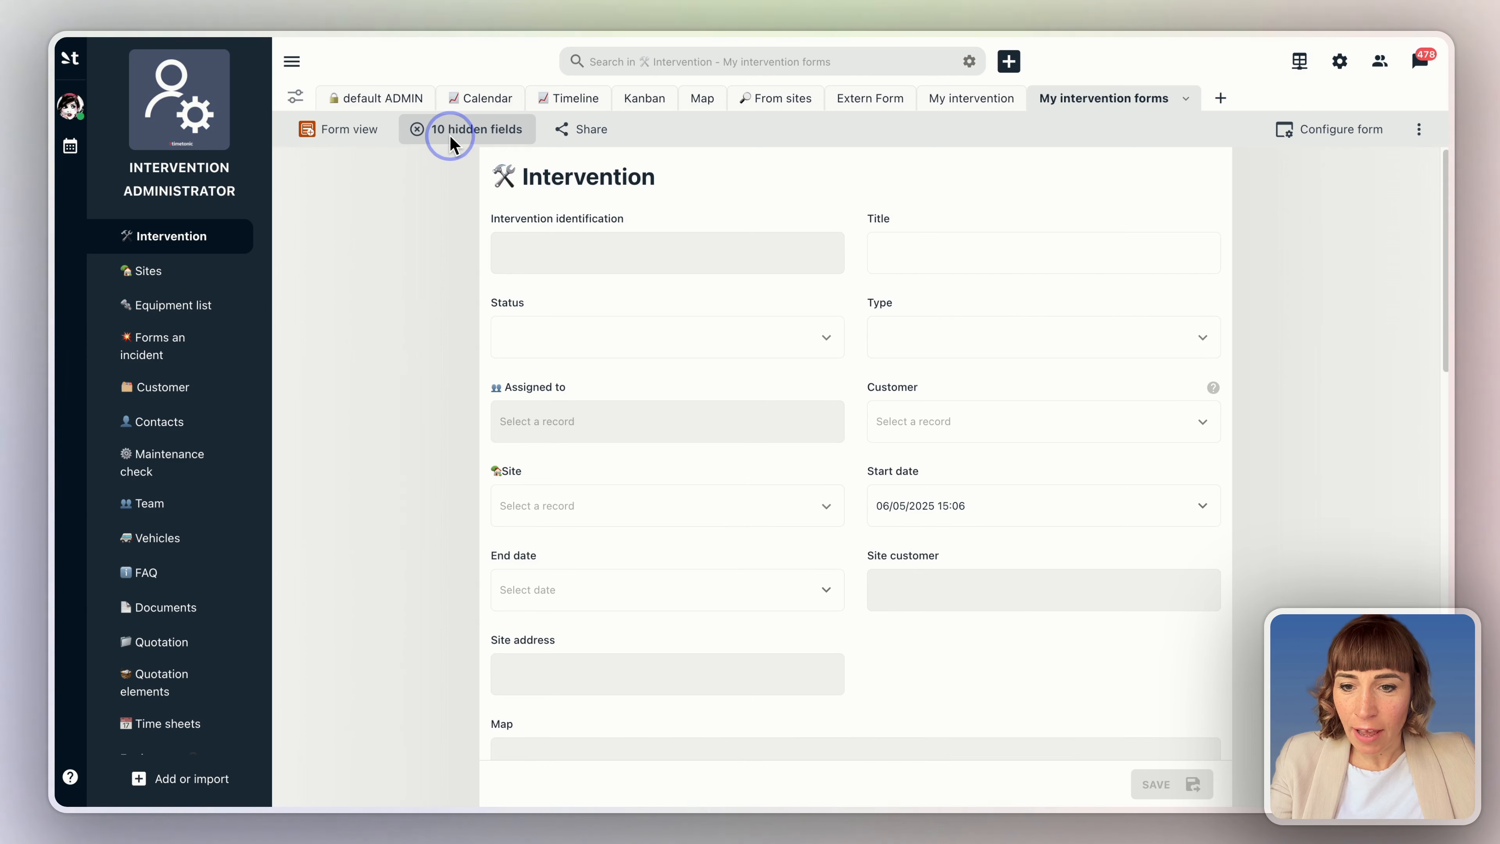
click(446, 134)
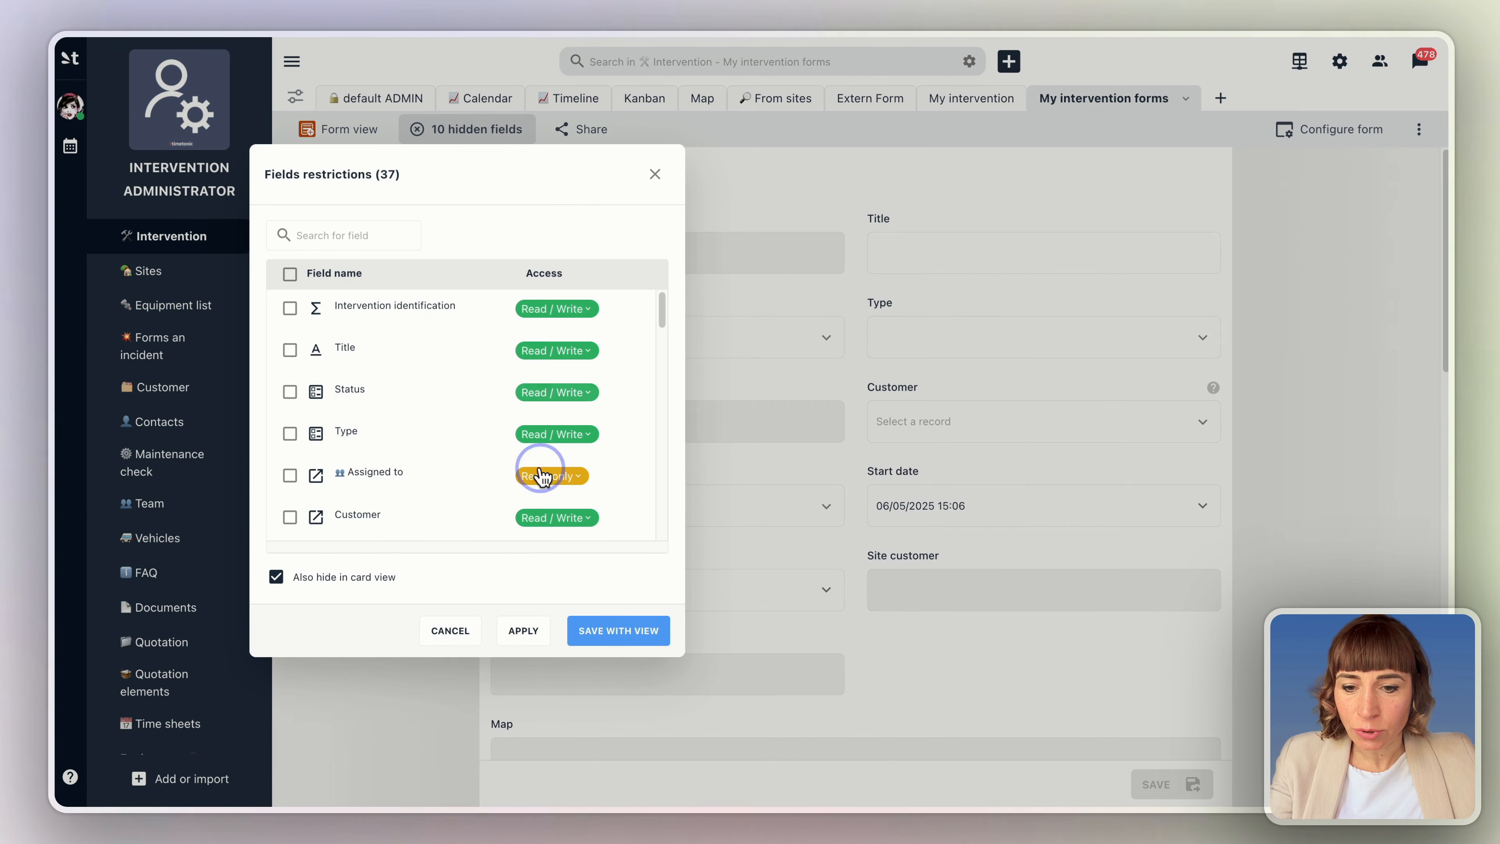
click(618, 631)
In the form configuration, set the title to "New intervention", the description to "Create new intervention" and the end word to "Thank you so much"
click(1306, 131)
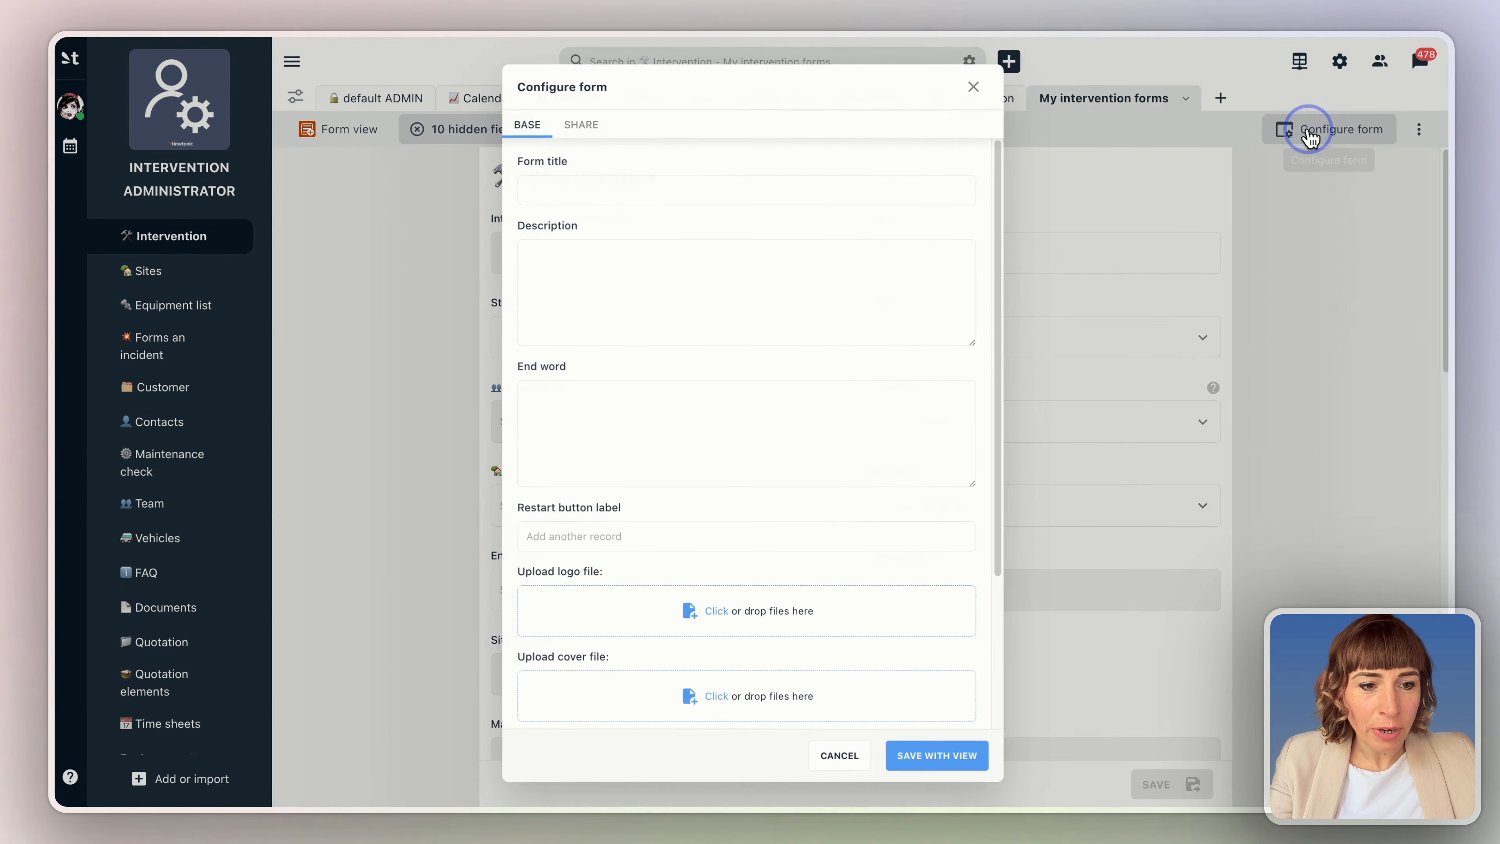
click(385, 141)
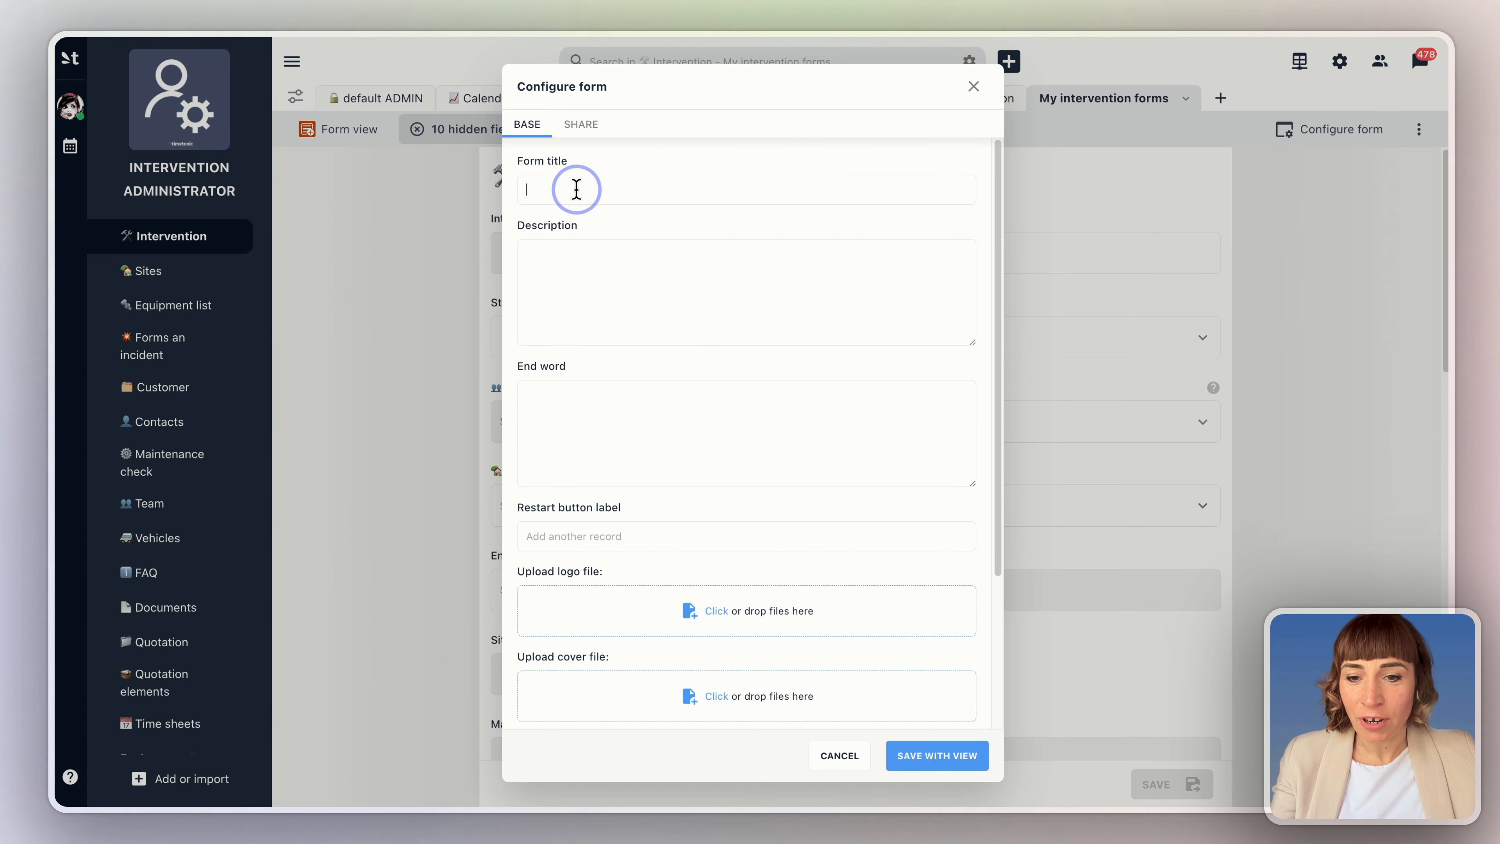
text(New intervention)
click(614, 271)
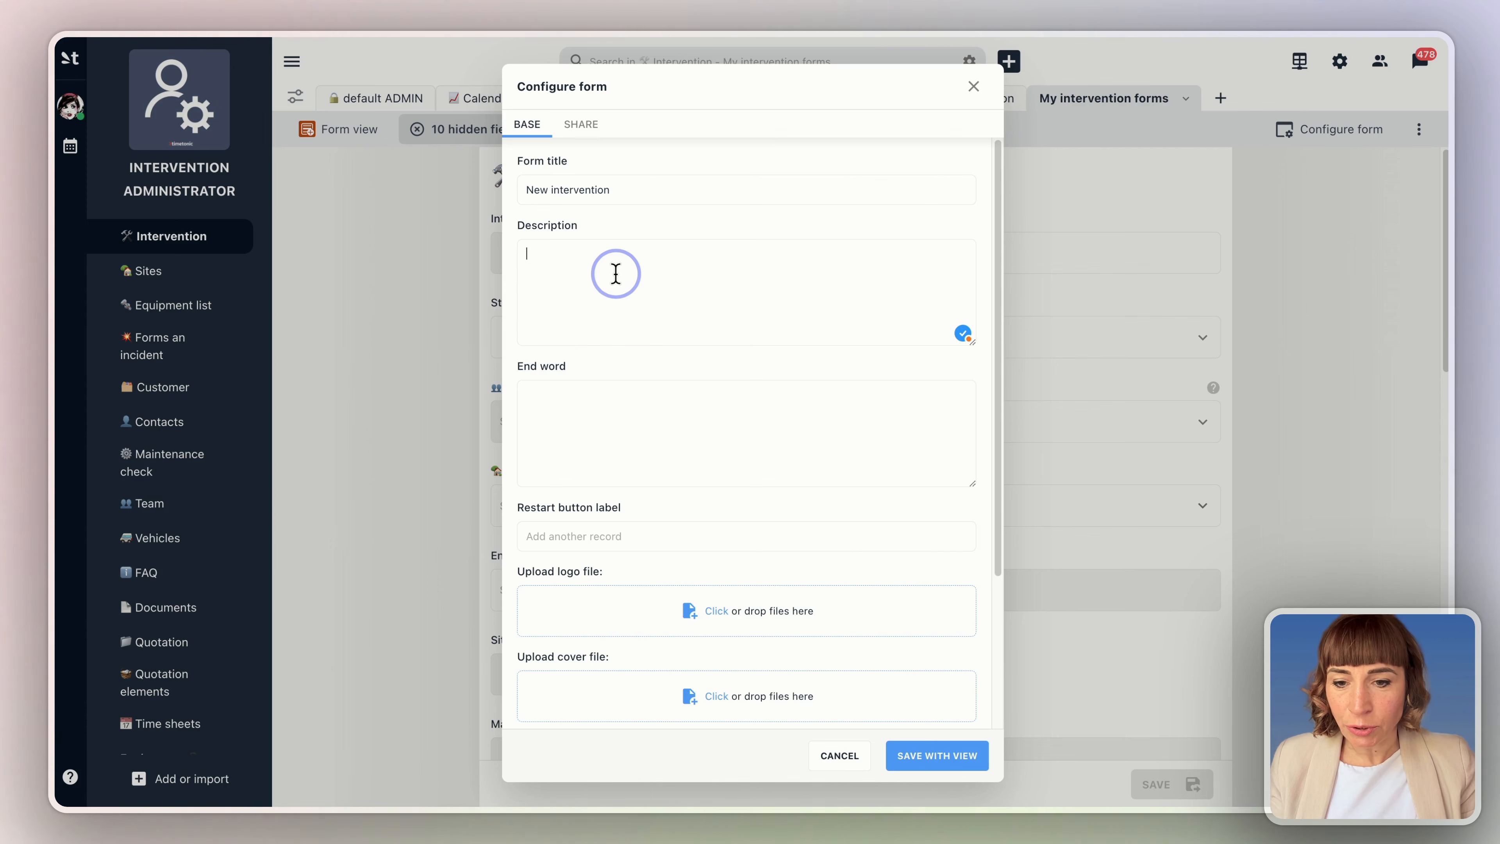
click(569, 375)
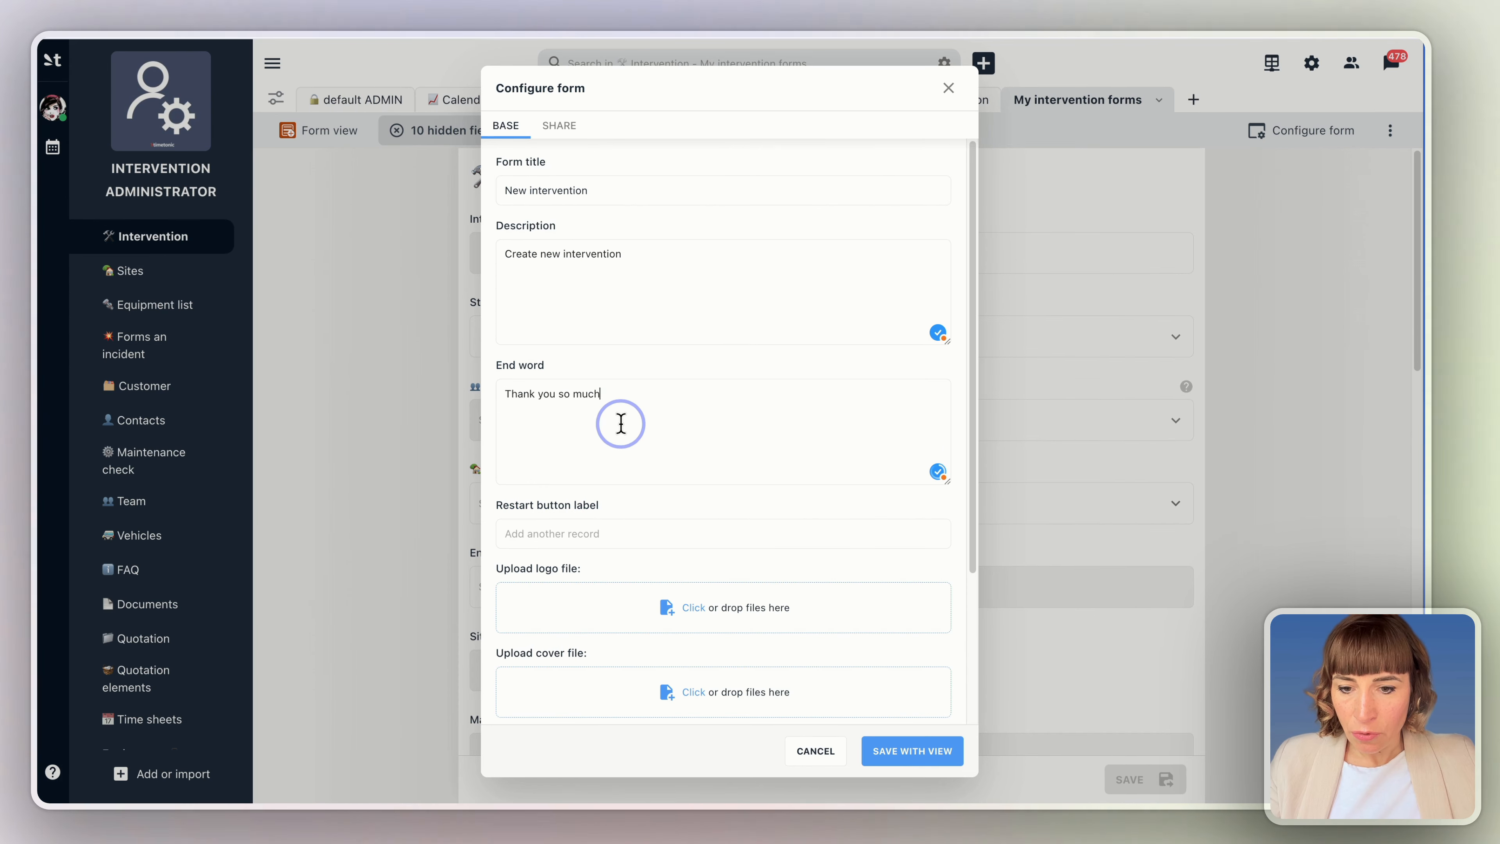
Label the form's restart button "Create a new intervention", its save button "💾 Save" and its reset button "❌ Reset"
scroll(715, 490, down, 3)
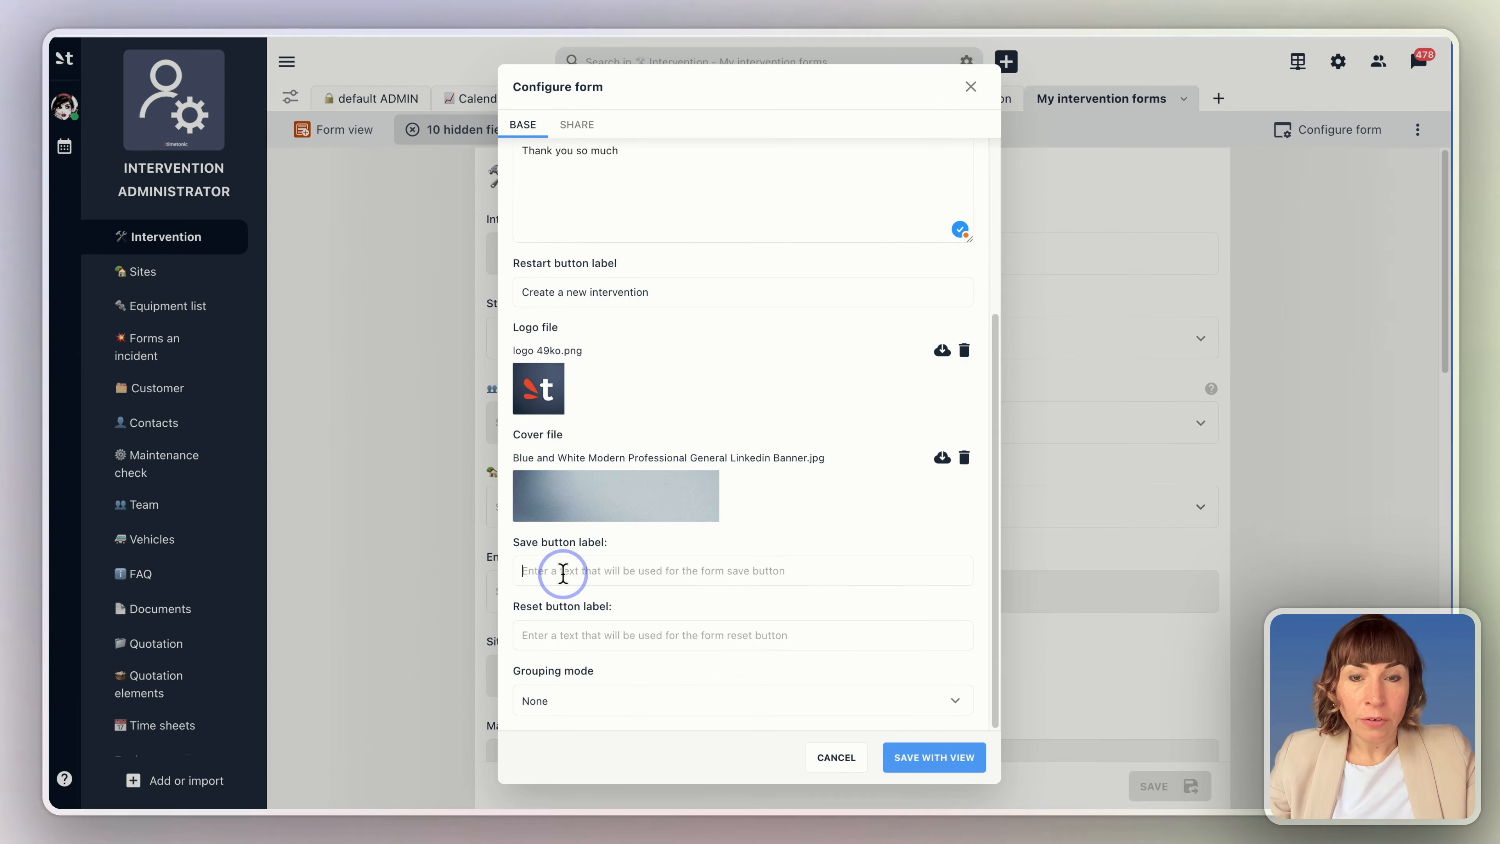
click(563, 571)
text(💾 Save)
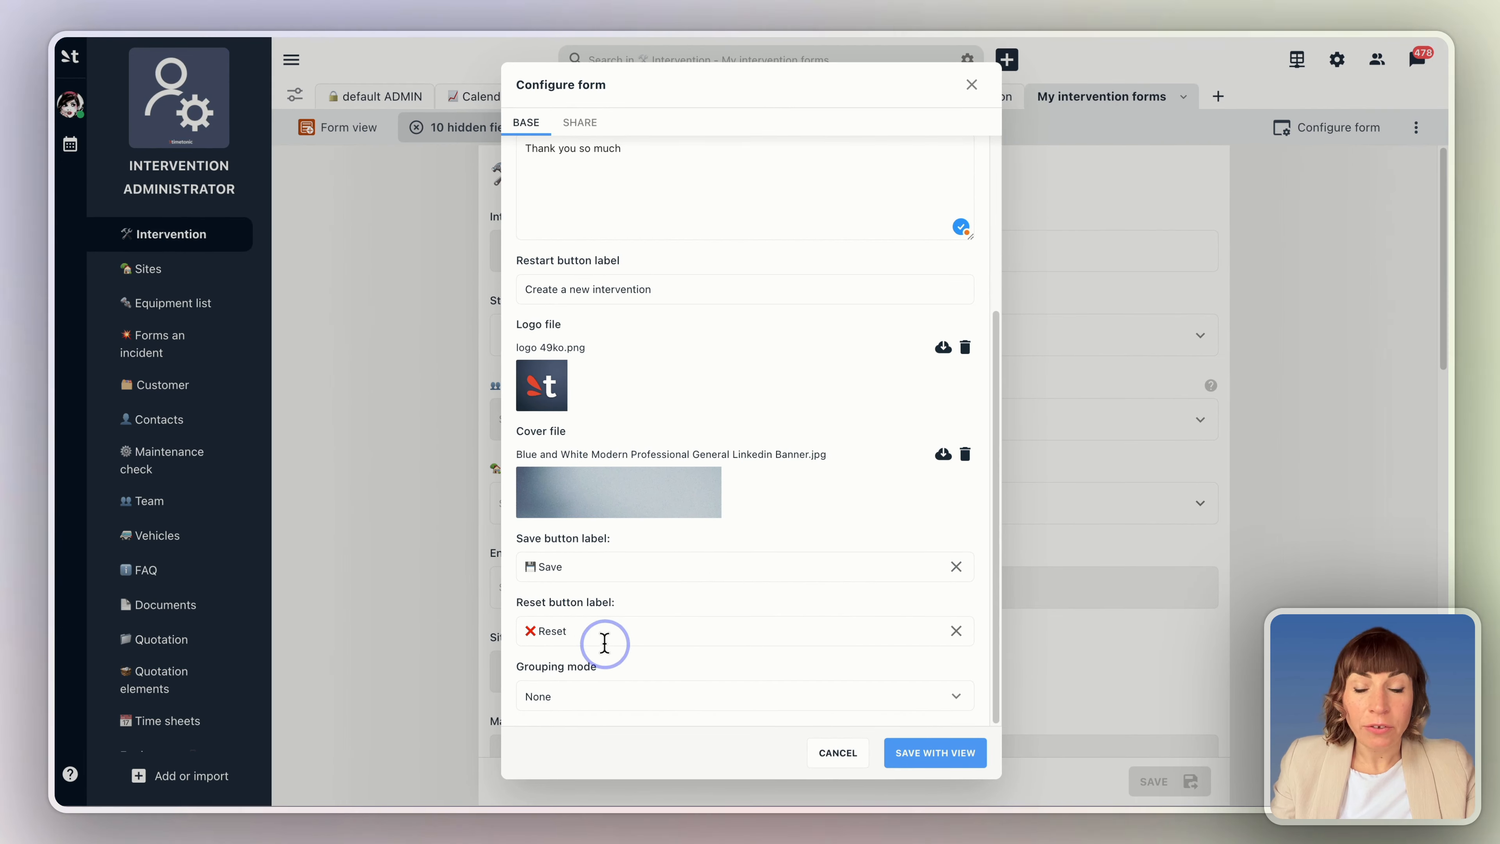
click(597, 639)
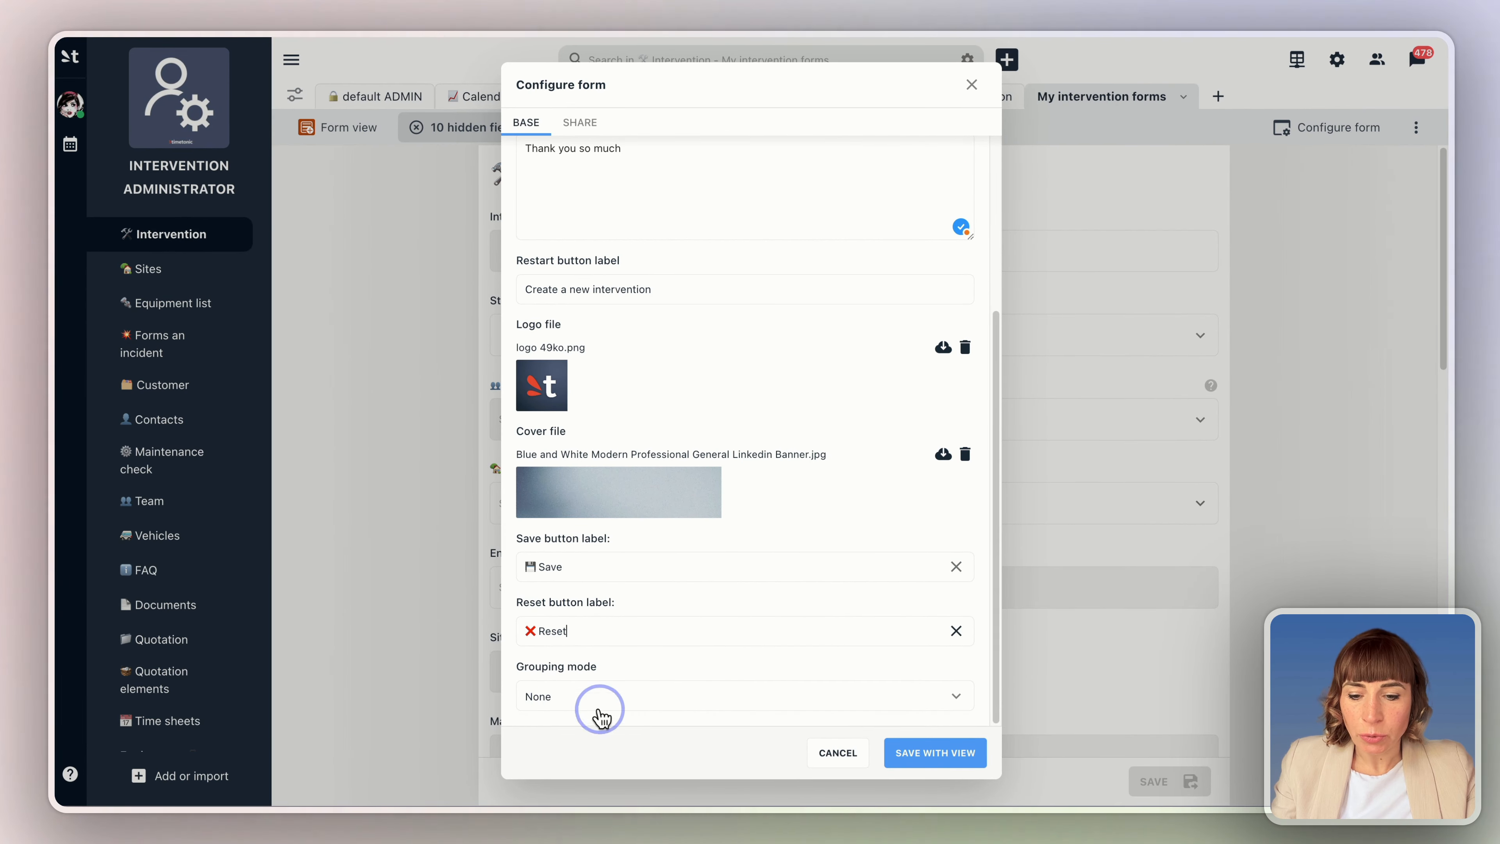
Save the form with the Step by step grouping mode and page through its steps as far as Equipment
click(597, 696)
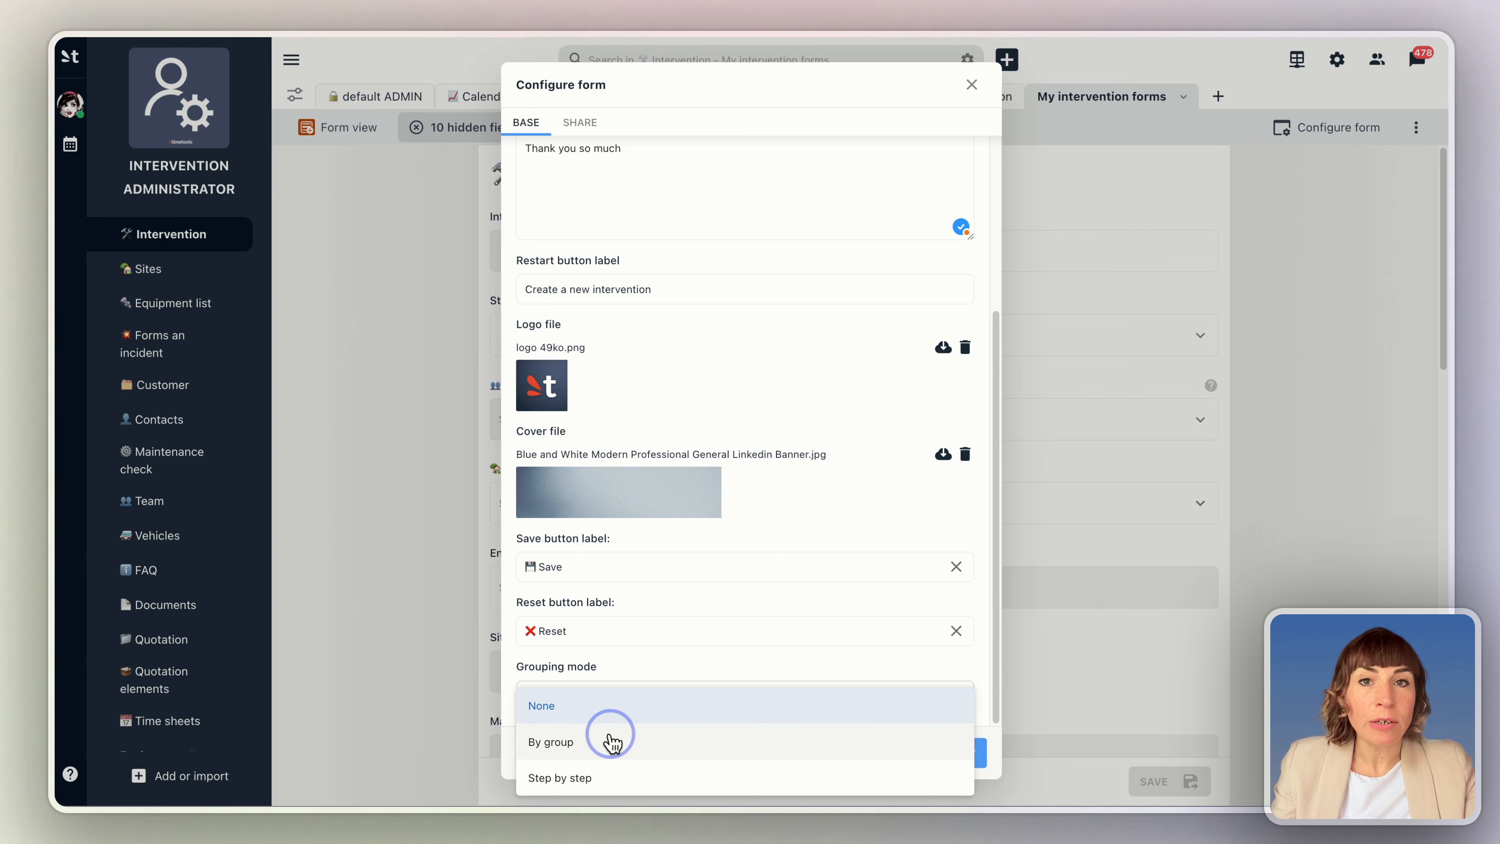
click(612, 742)
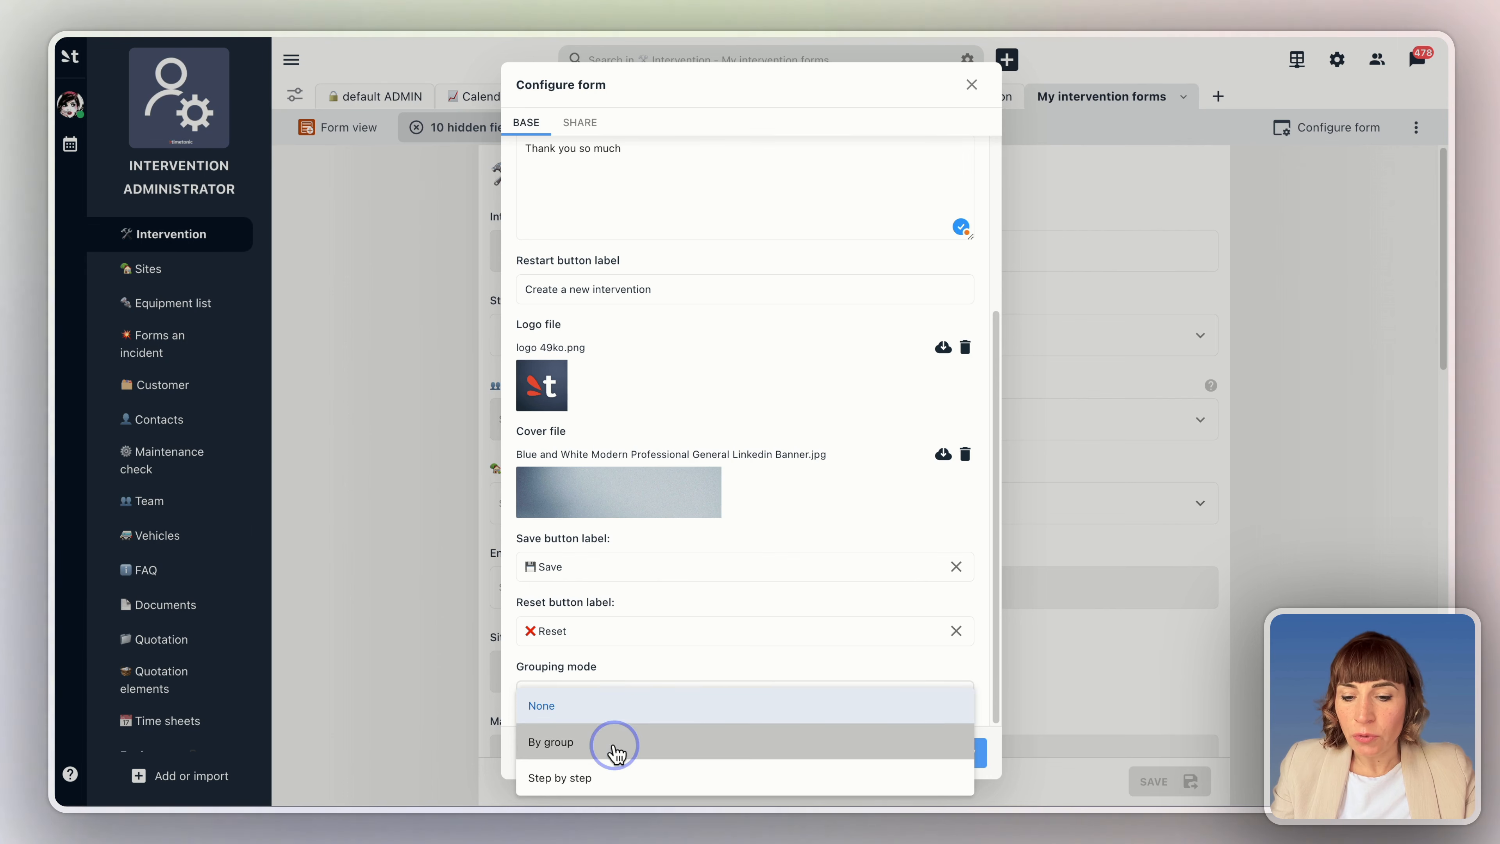
click(606, 699)
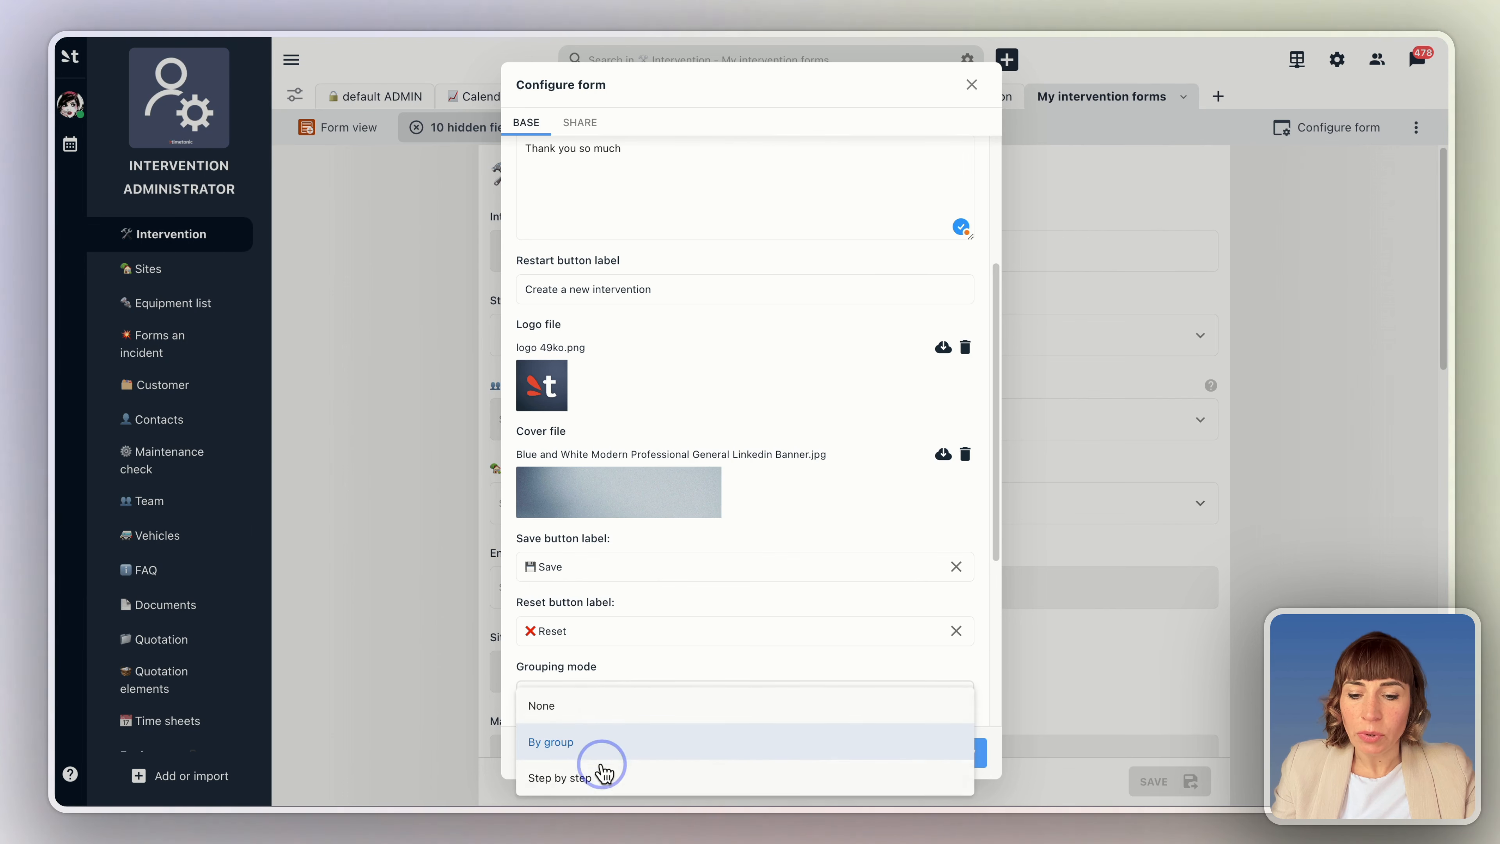
click(605, 775)
click(923, 758)
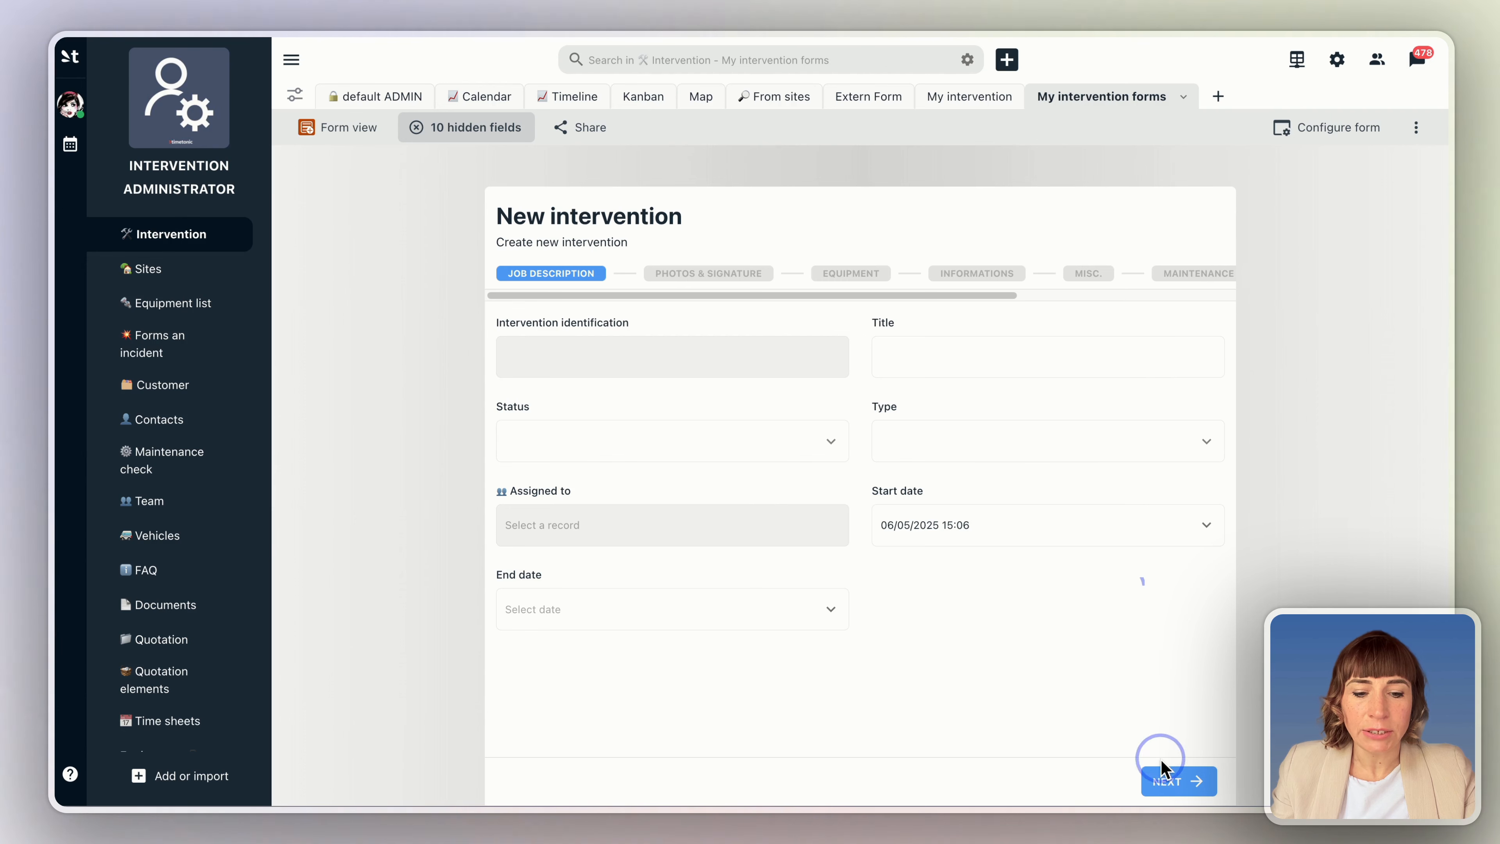
click(1171, 784)
click(1175, 785)
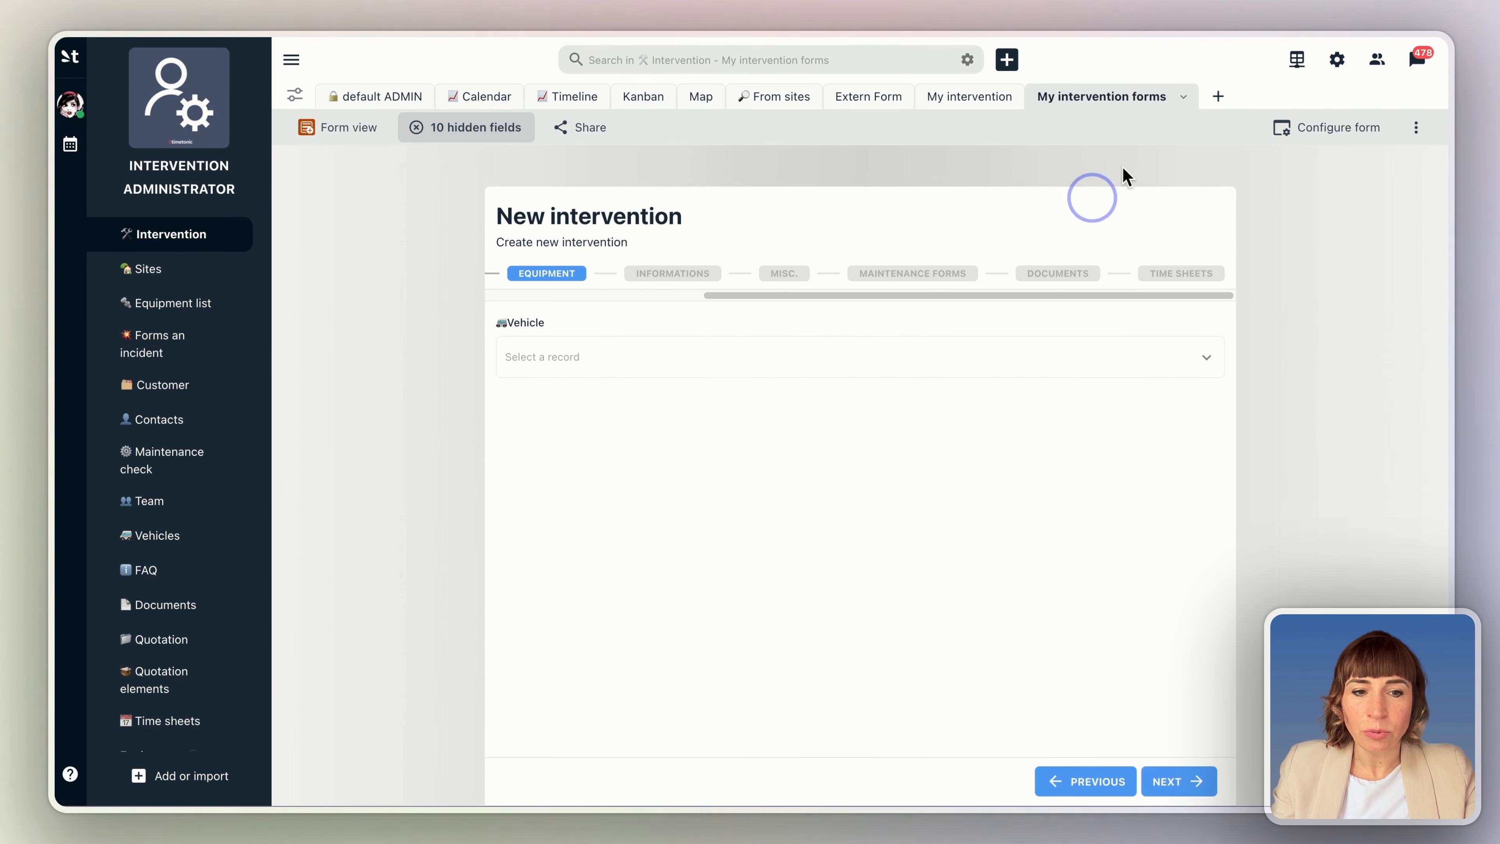
Set the form's grouping mode to By group in the form configuration and save it with the view
click(1323, 128)
scroll(658, 686, down, 10)
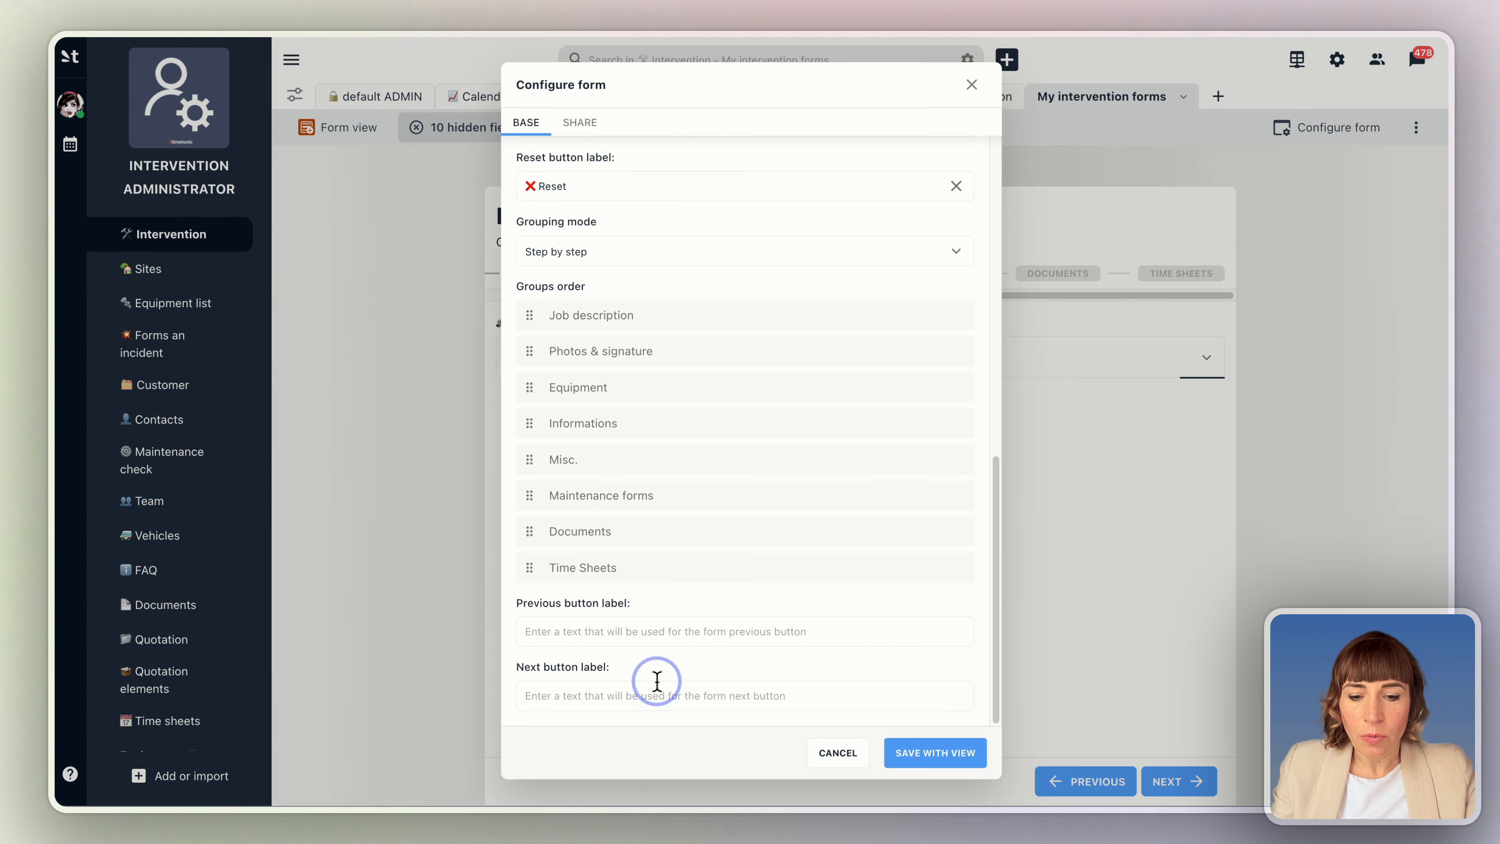
click(585, 252)
click(570, 322)
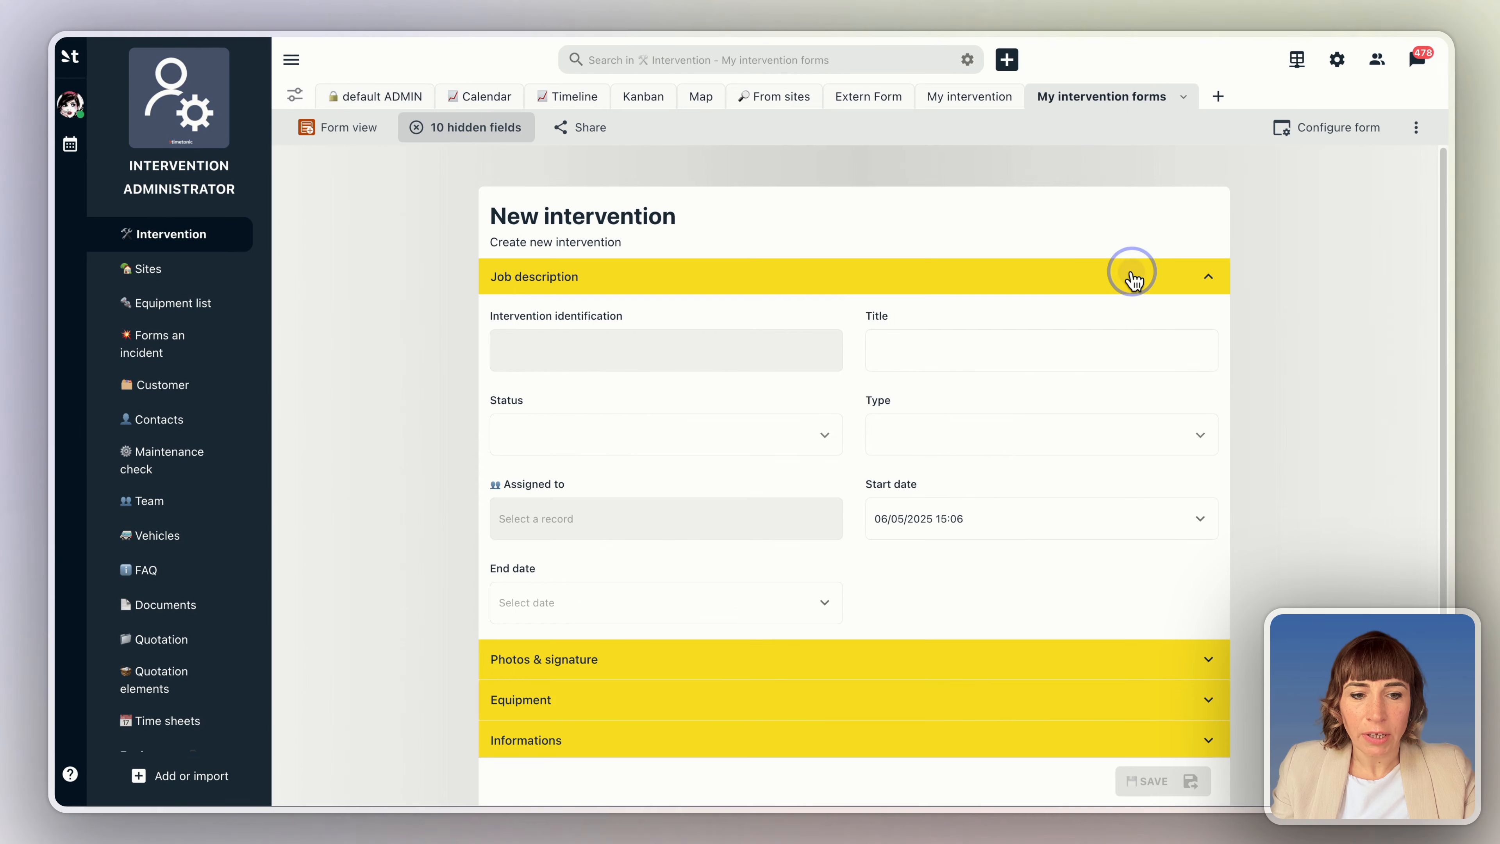
Preview the grouped form by collapsing Job description, then expanding and collapsing the Photos & signature group
click(1132, 279)
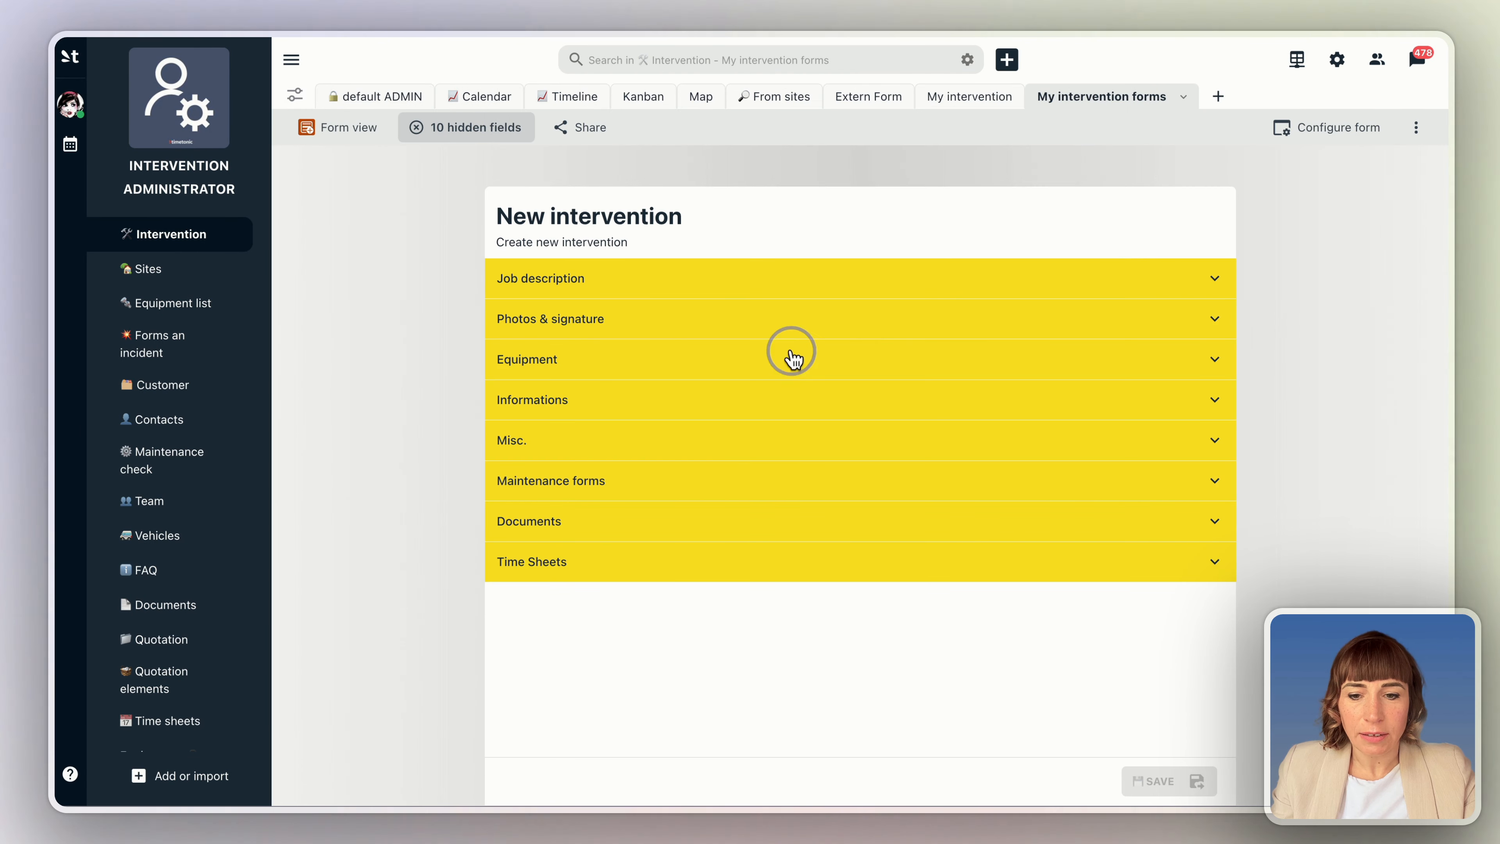
click(753, 317)
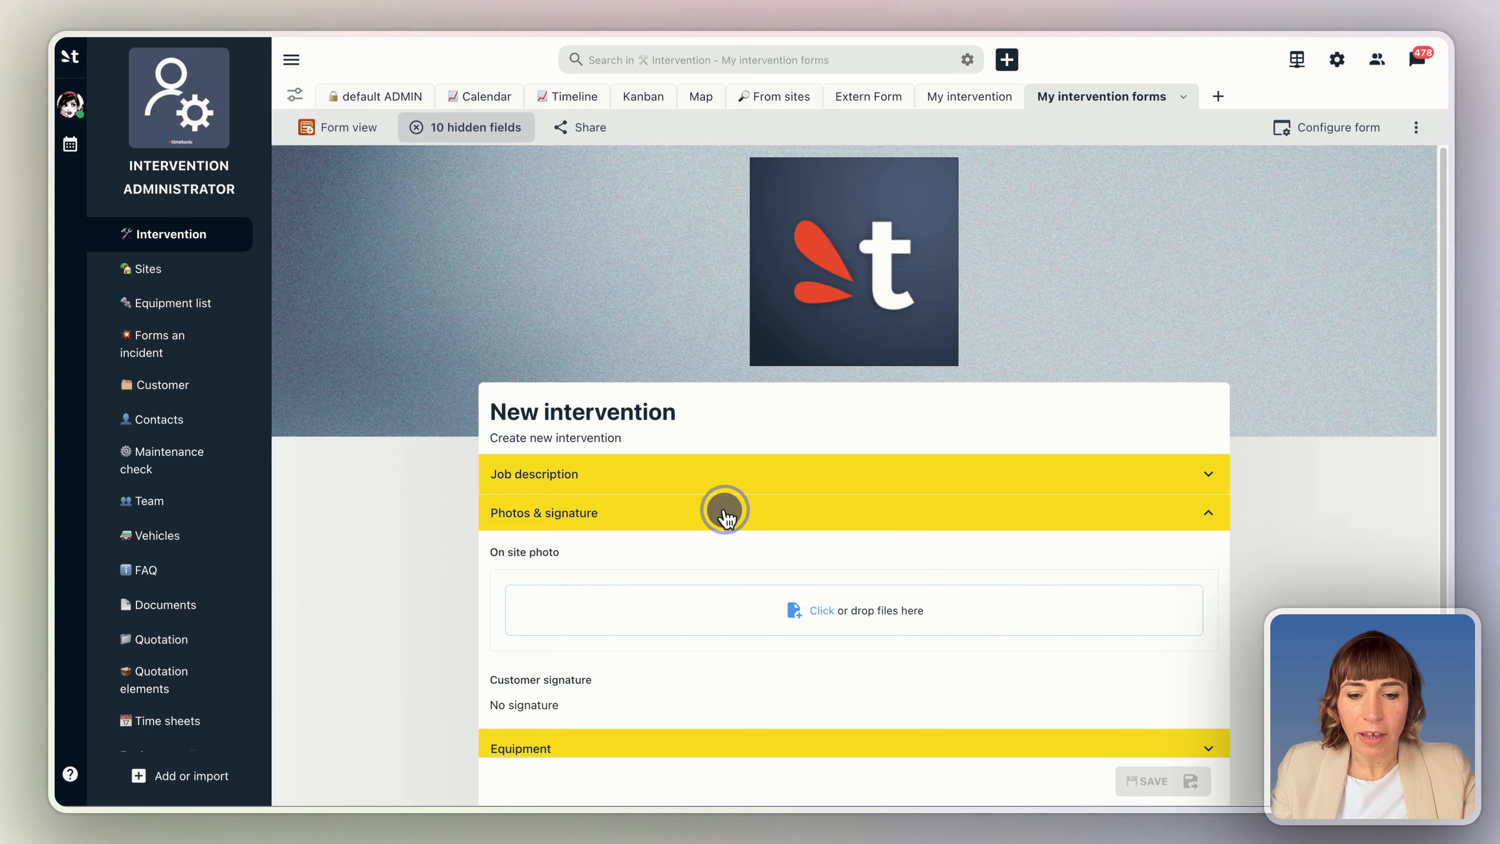
click(726, 512)
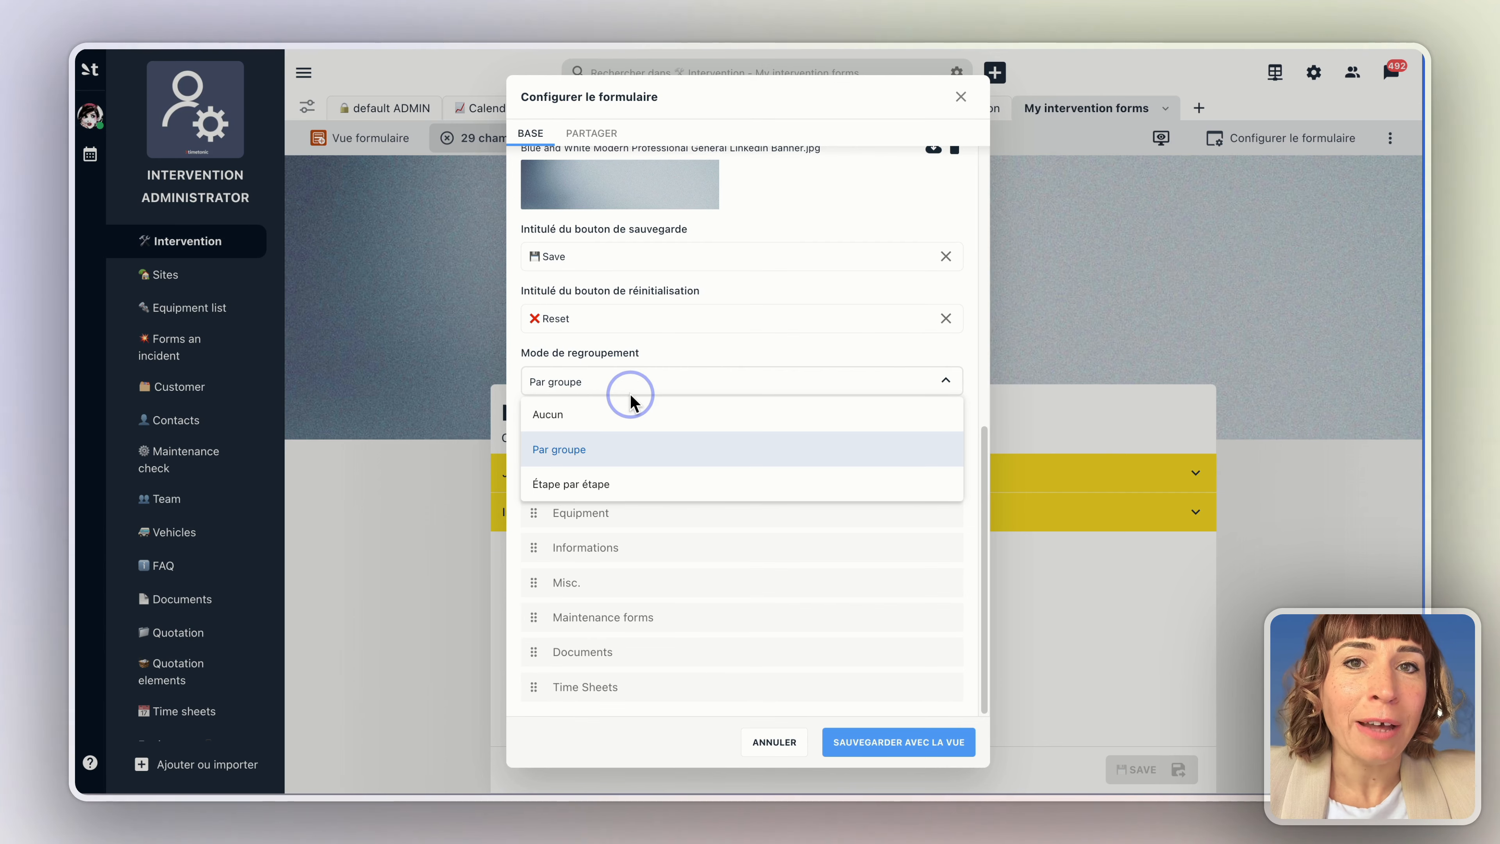
click(1391, 145)
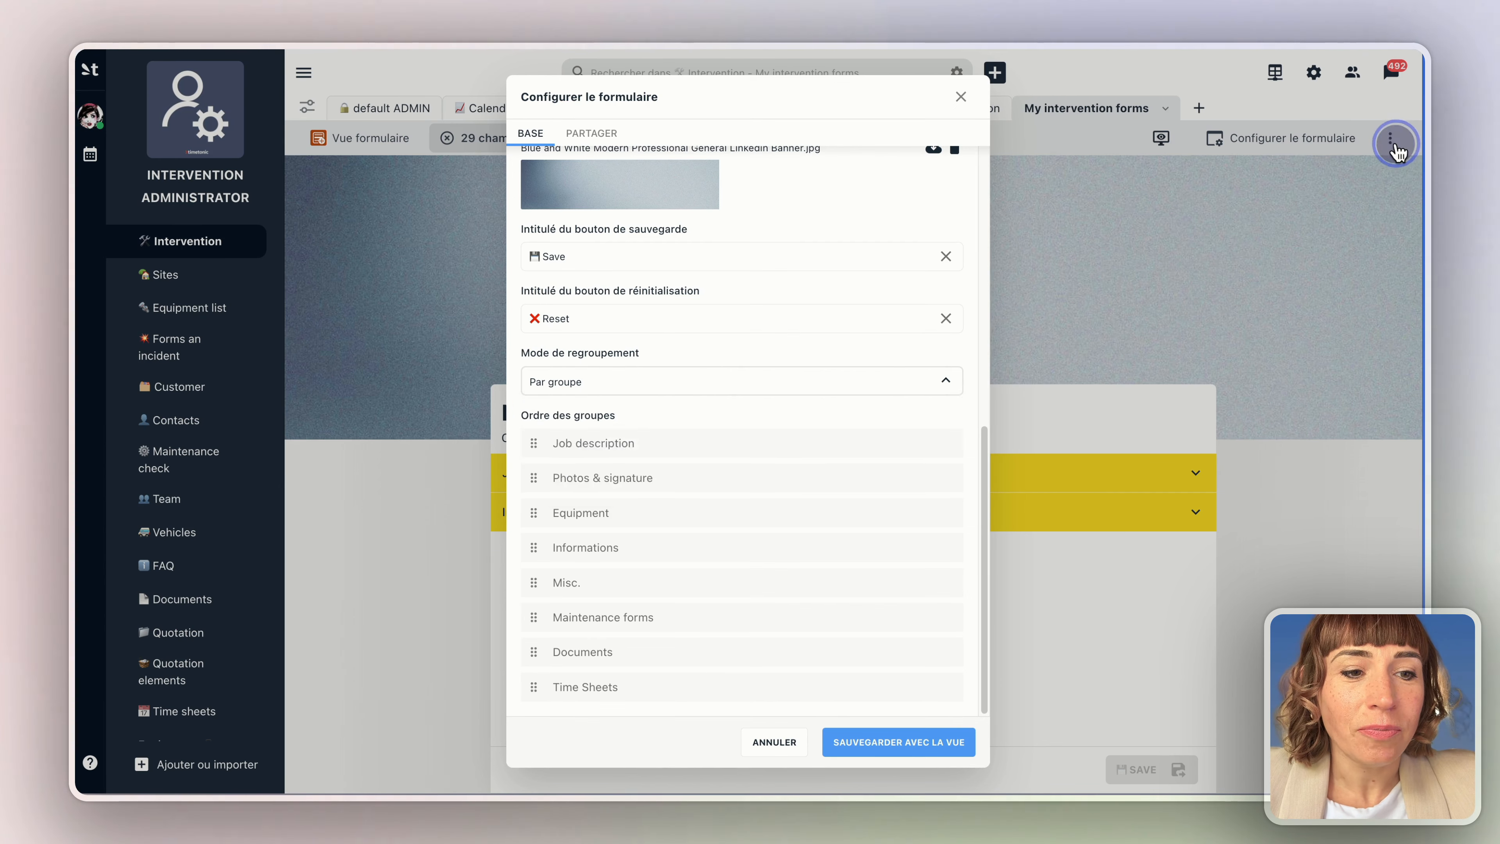
click(1368, 155)
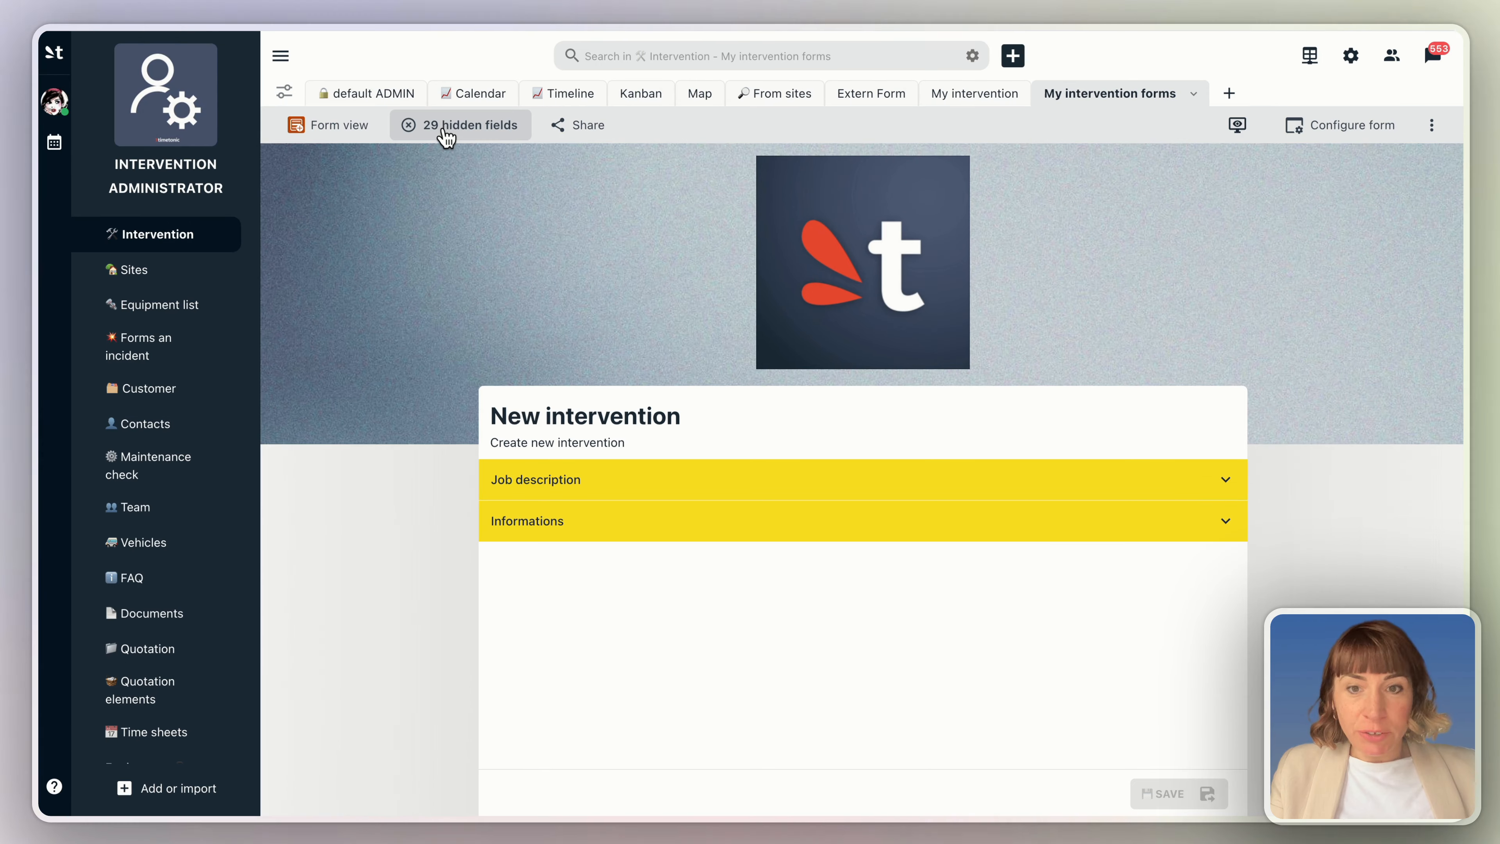
Review the access level of each field in the form's field restrictions and save them with the view
click(451, 128)
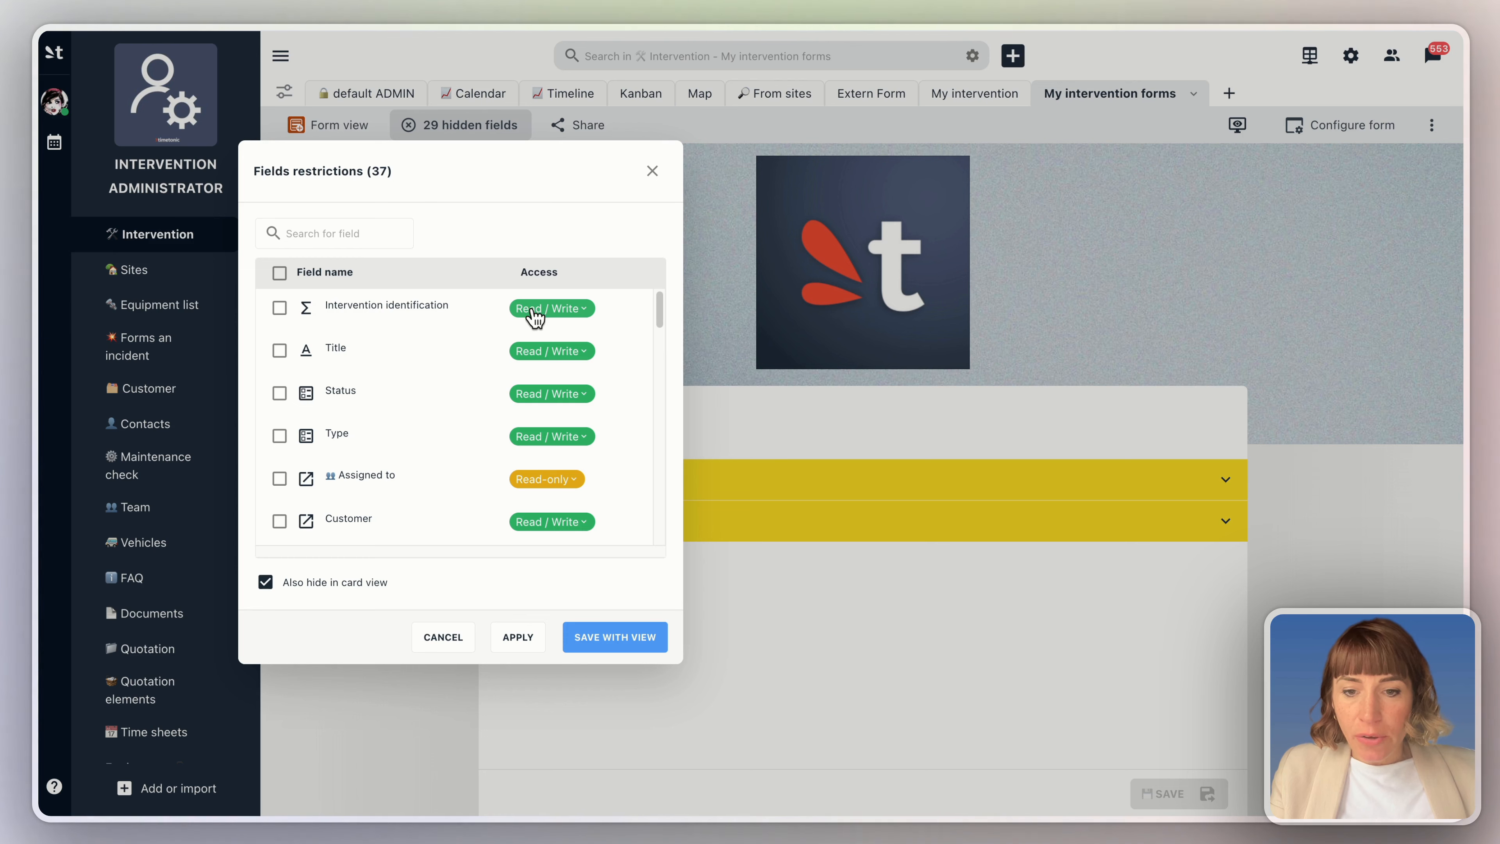
scroll(546, 490, down, 5)
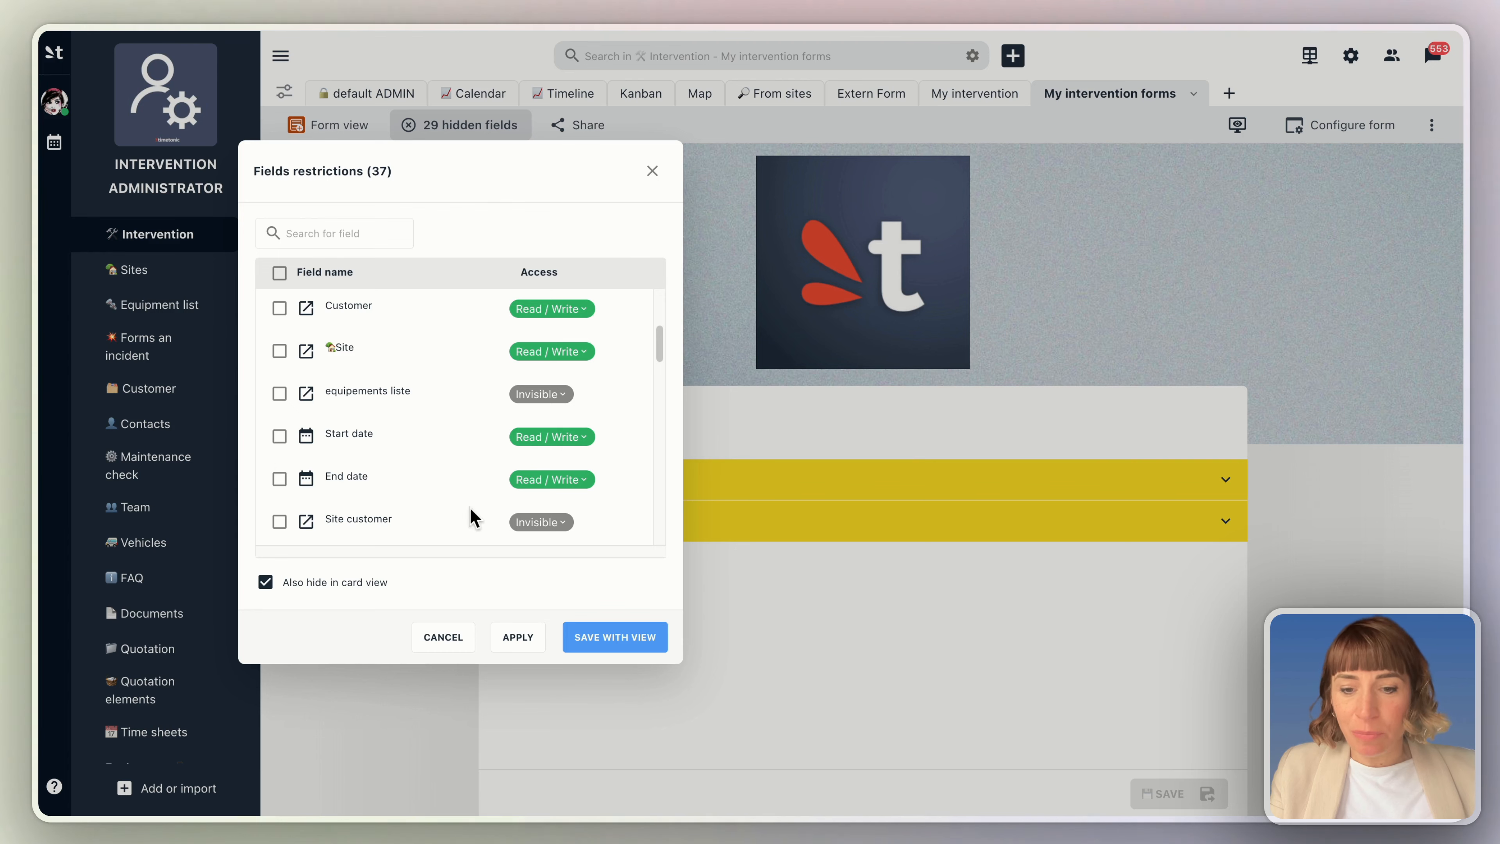
click(608, 645)
Enable sharing for the New intervention form in the form configuration's sharing settings
click(1336, 125)
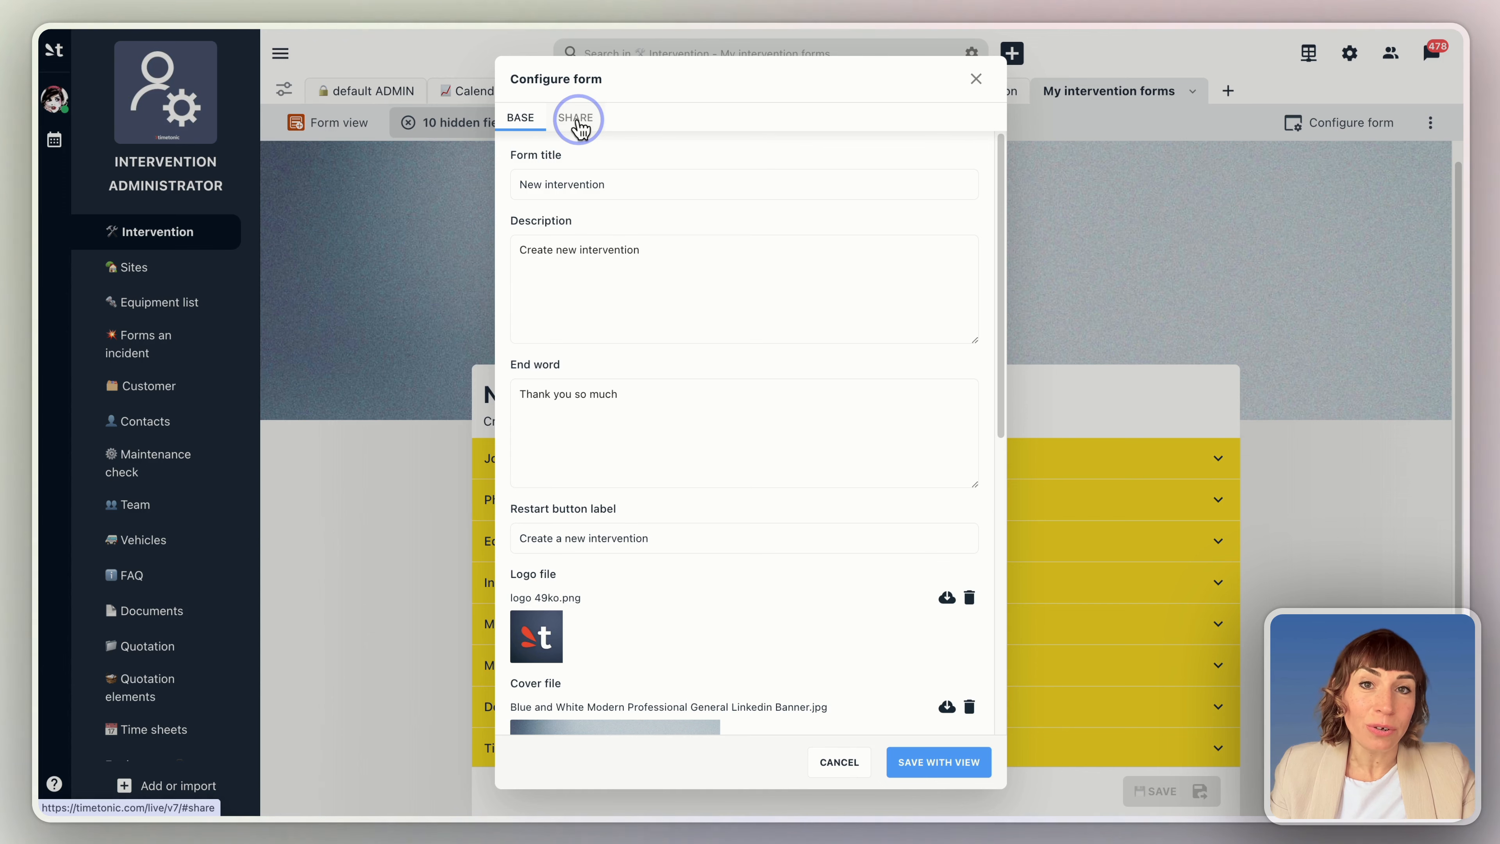
click(578, 121)
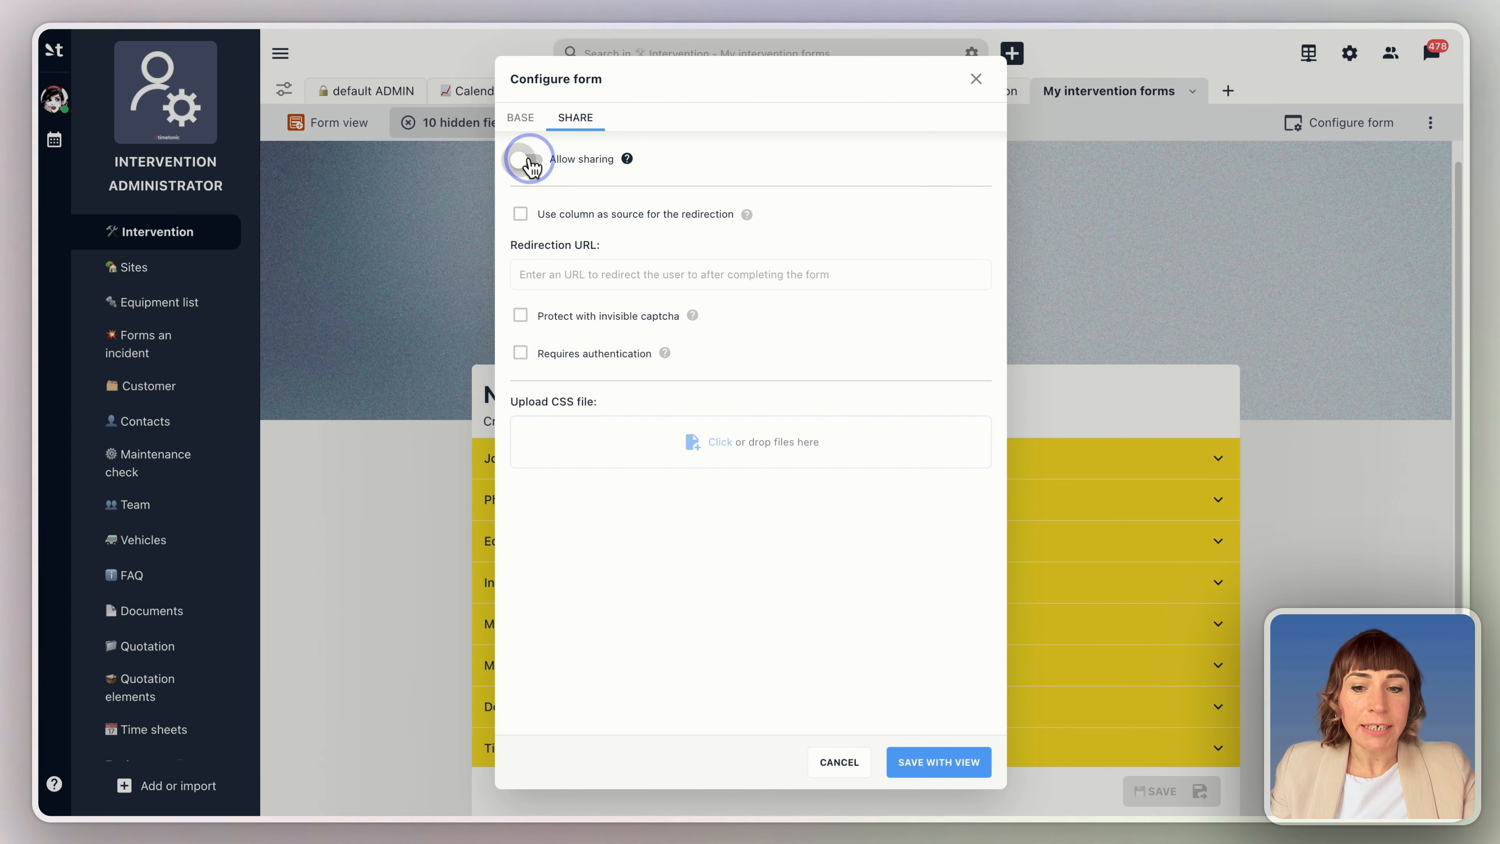
click(527, 160)
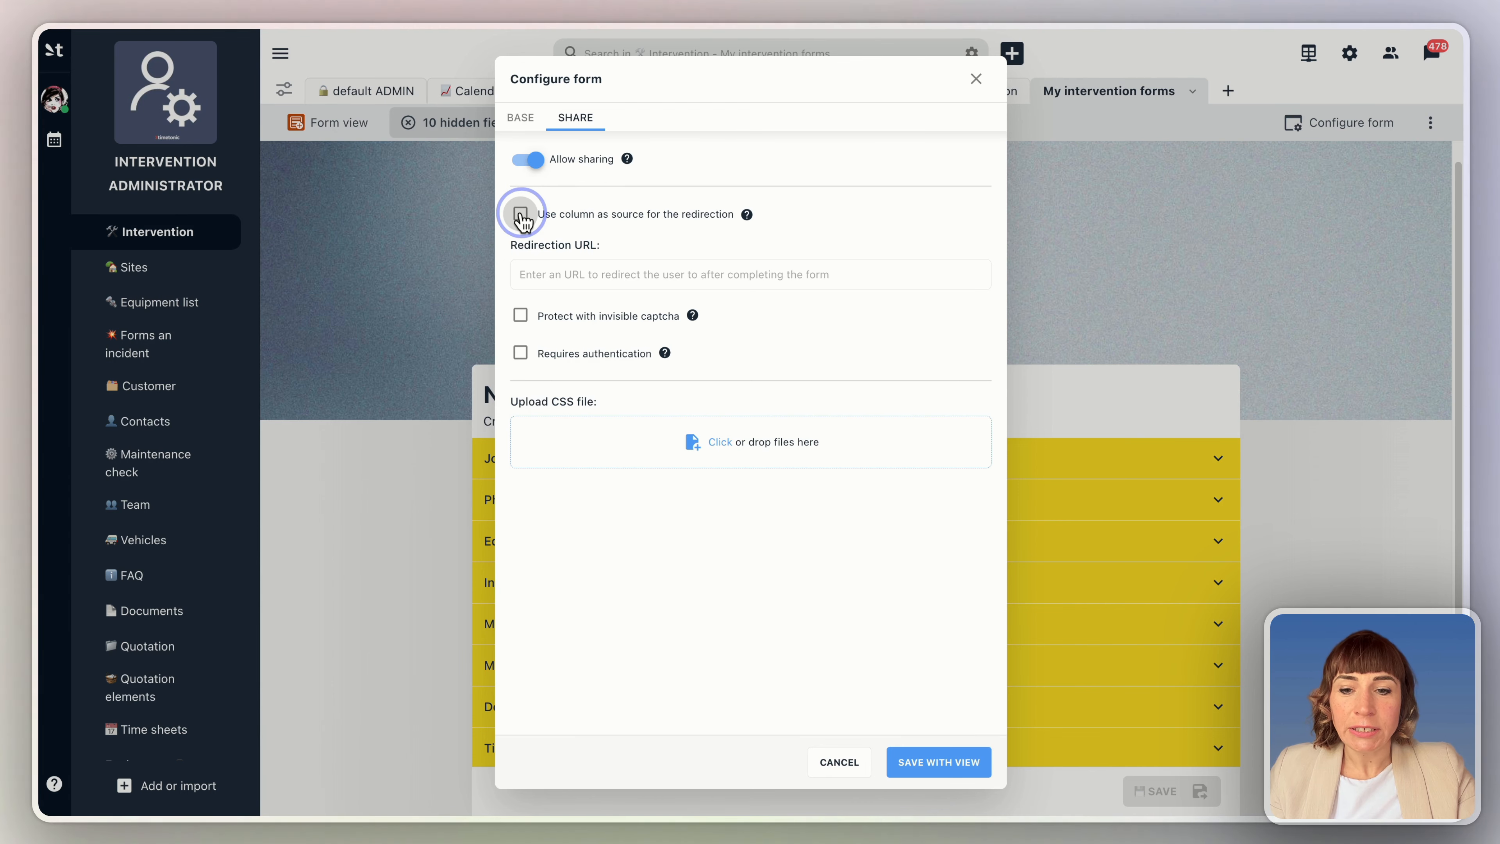
Try using a column as the source for the redirection and look at the columns offered for the redirection URL
click(520, 215)
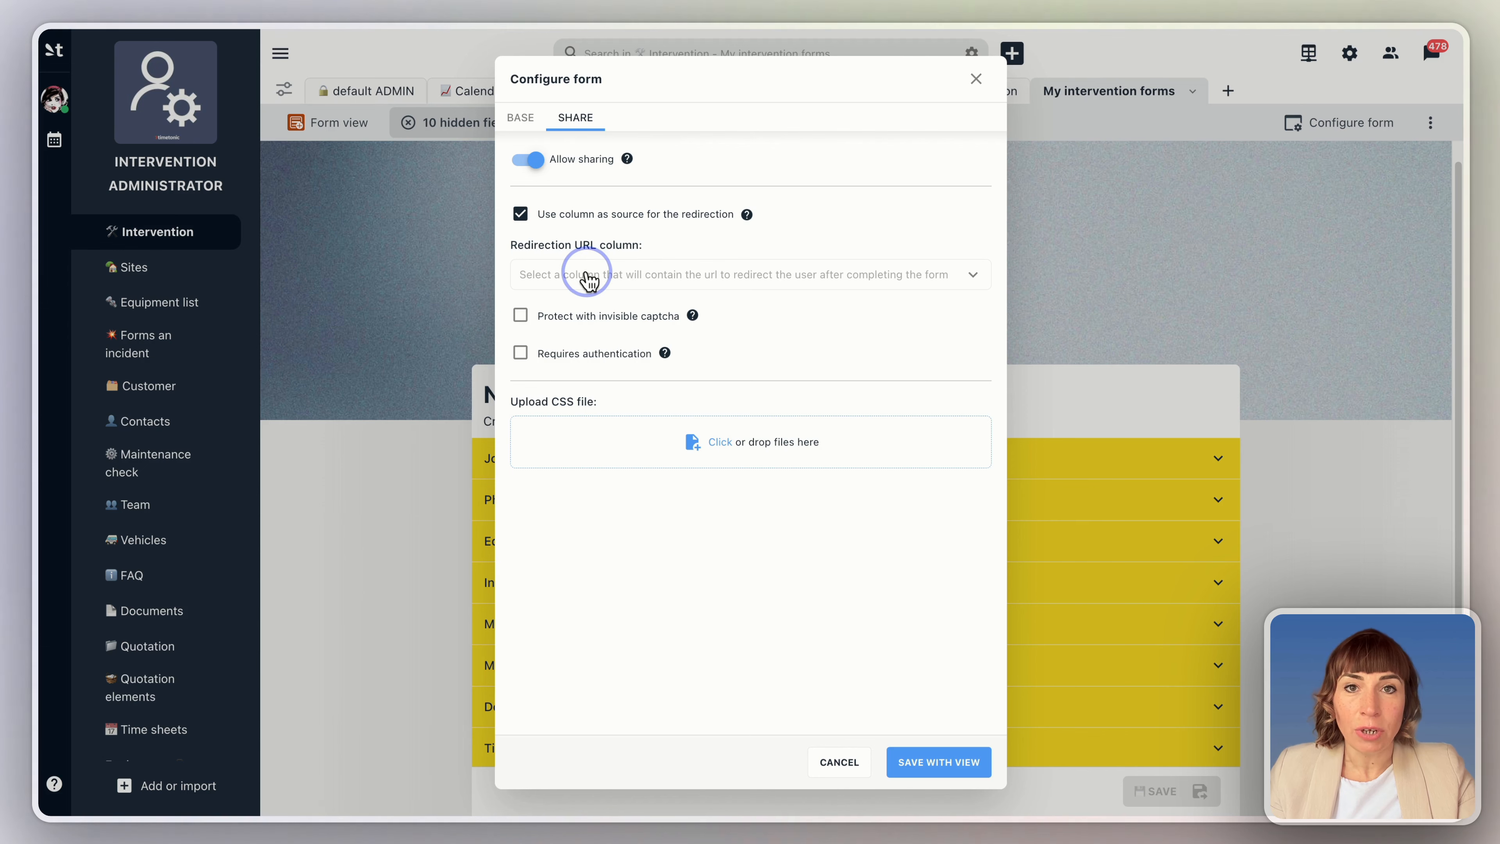
click(587, 276)
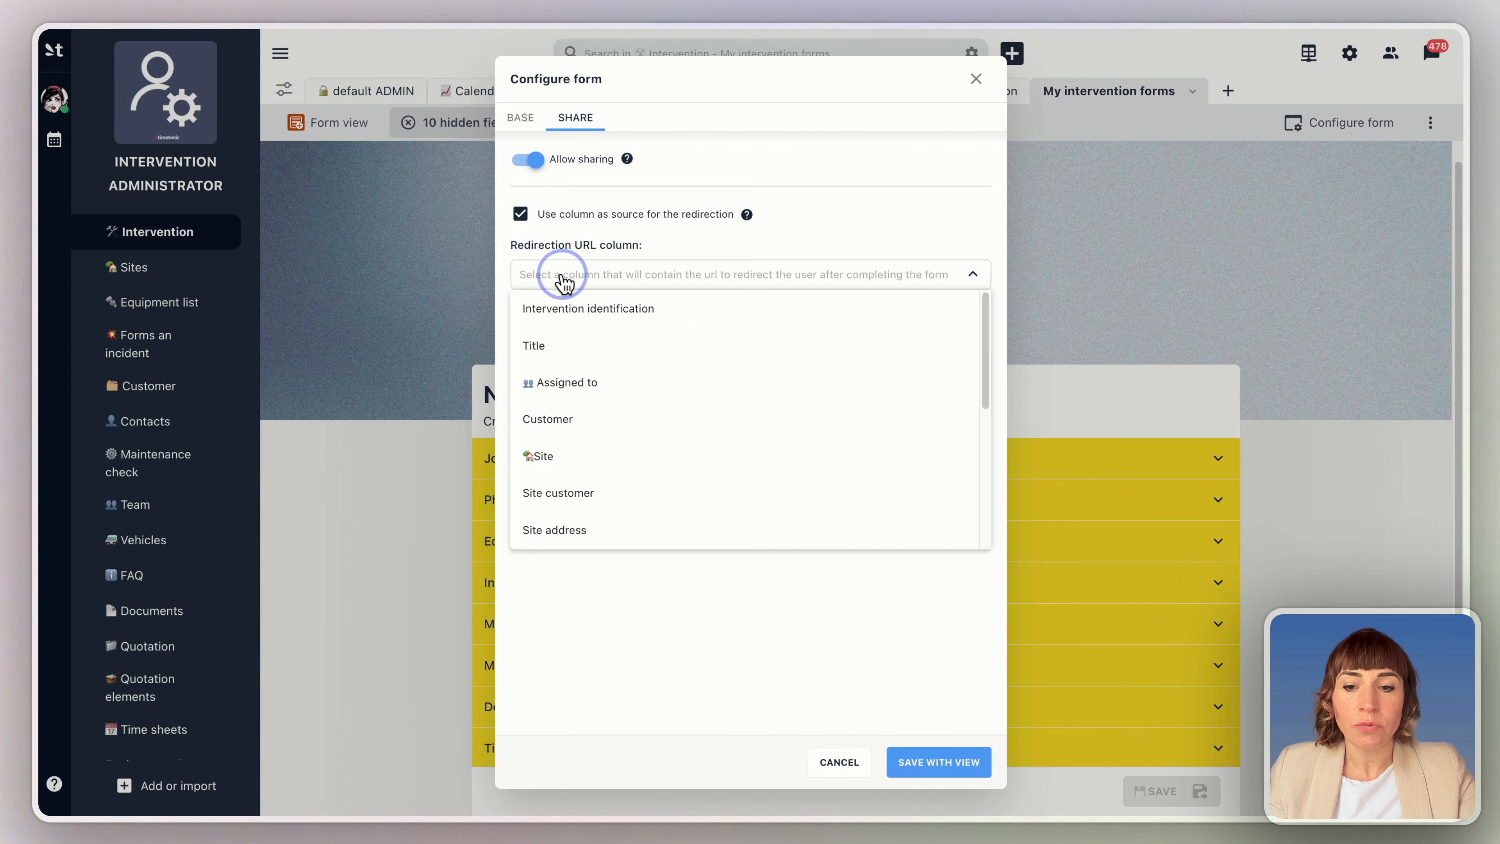
click(708, 243)
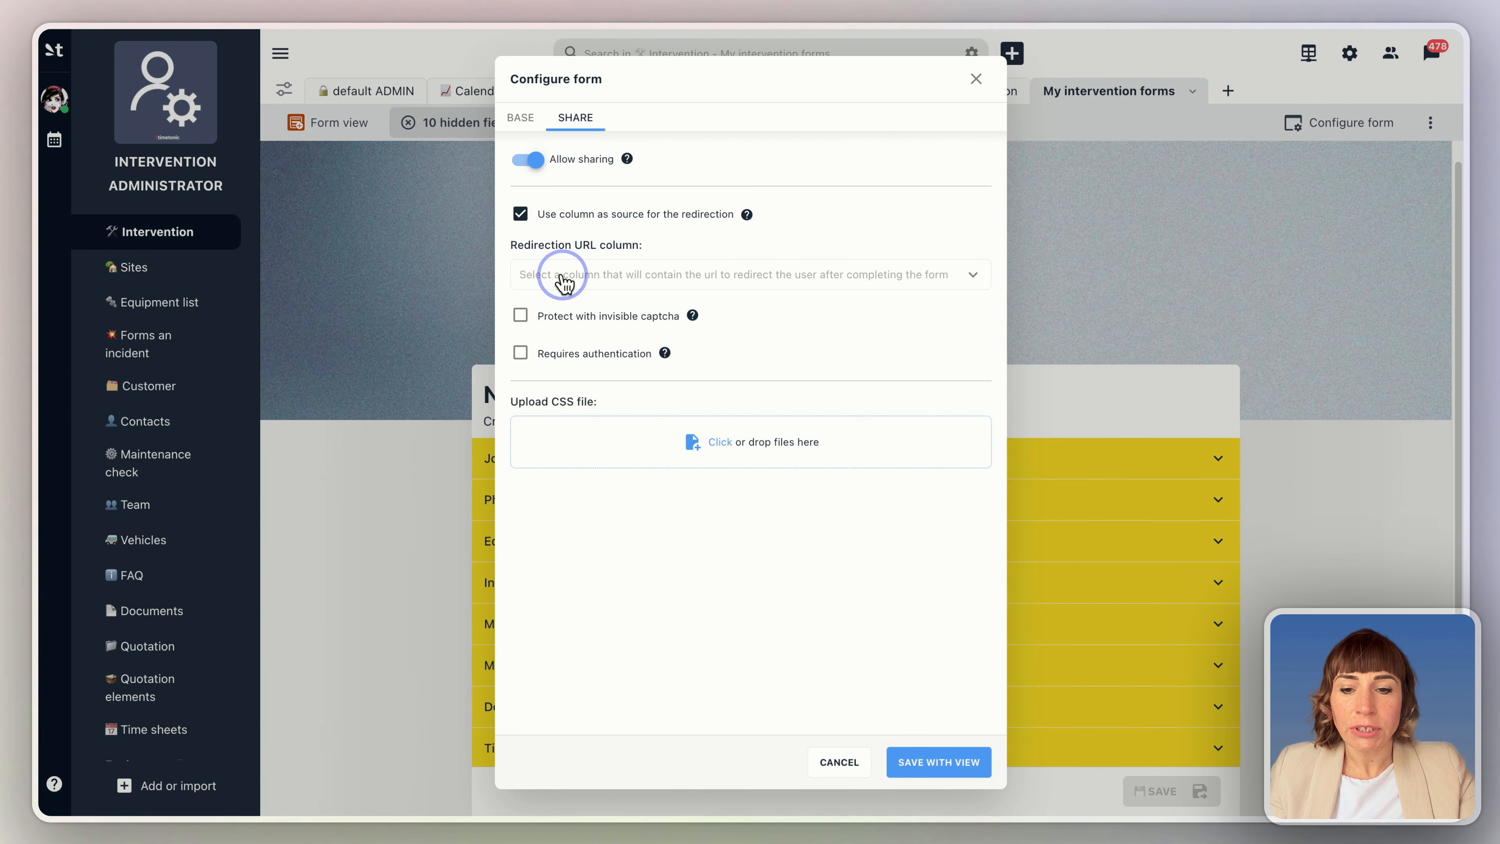
click(520, 214)
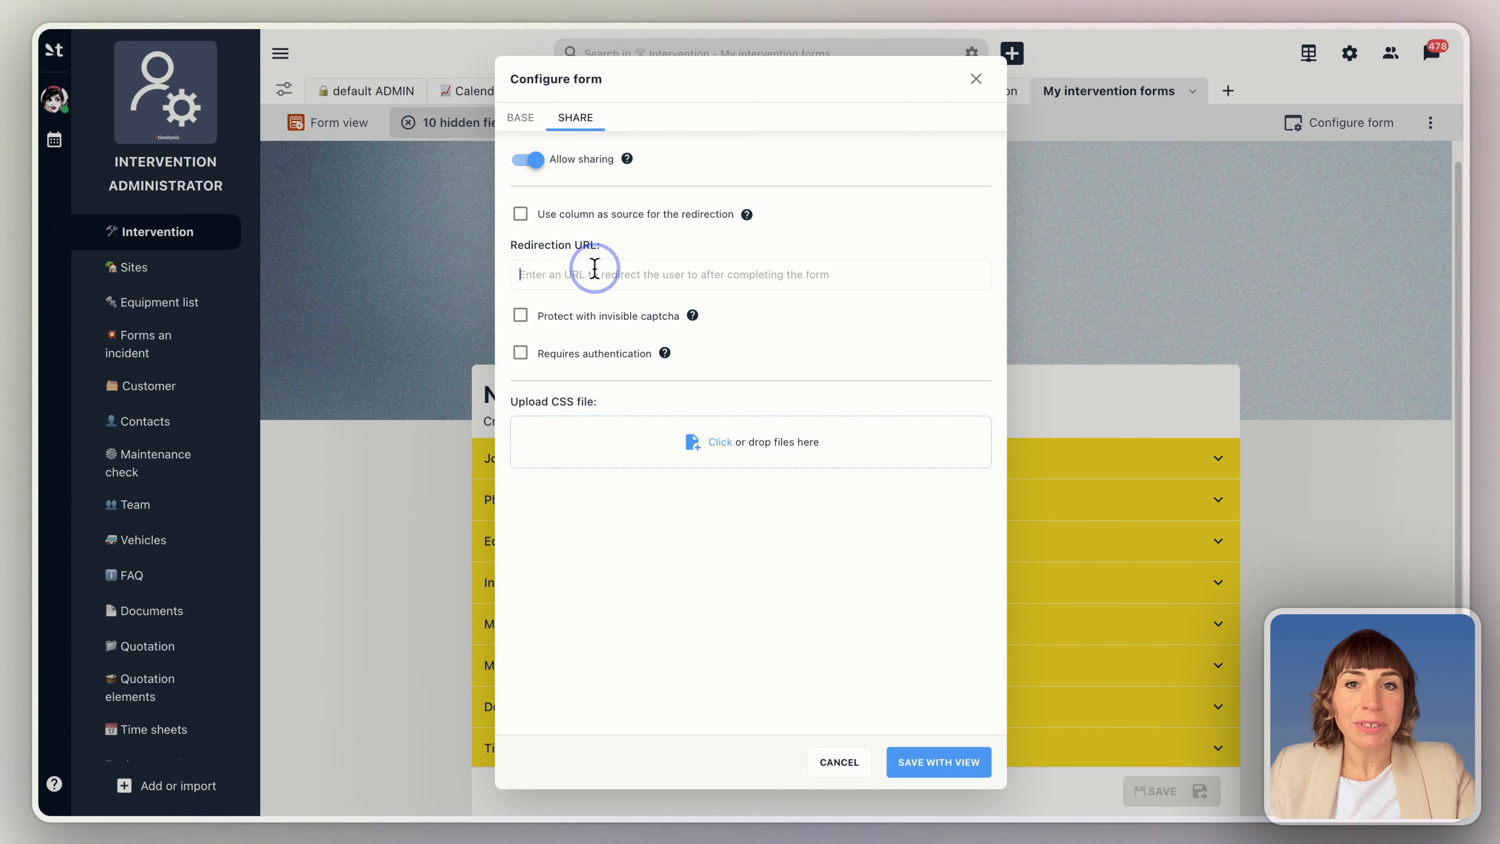
Review the external form styling variables in CustomCssForExternForm.css and save the form's sharing settings with the view
click(520, 316)
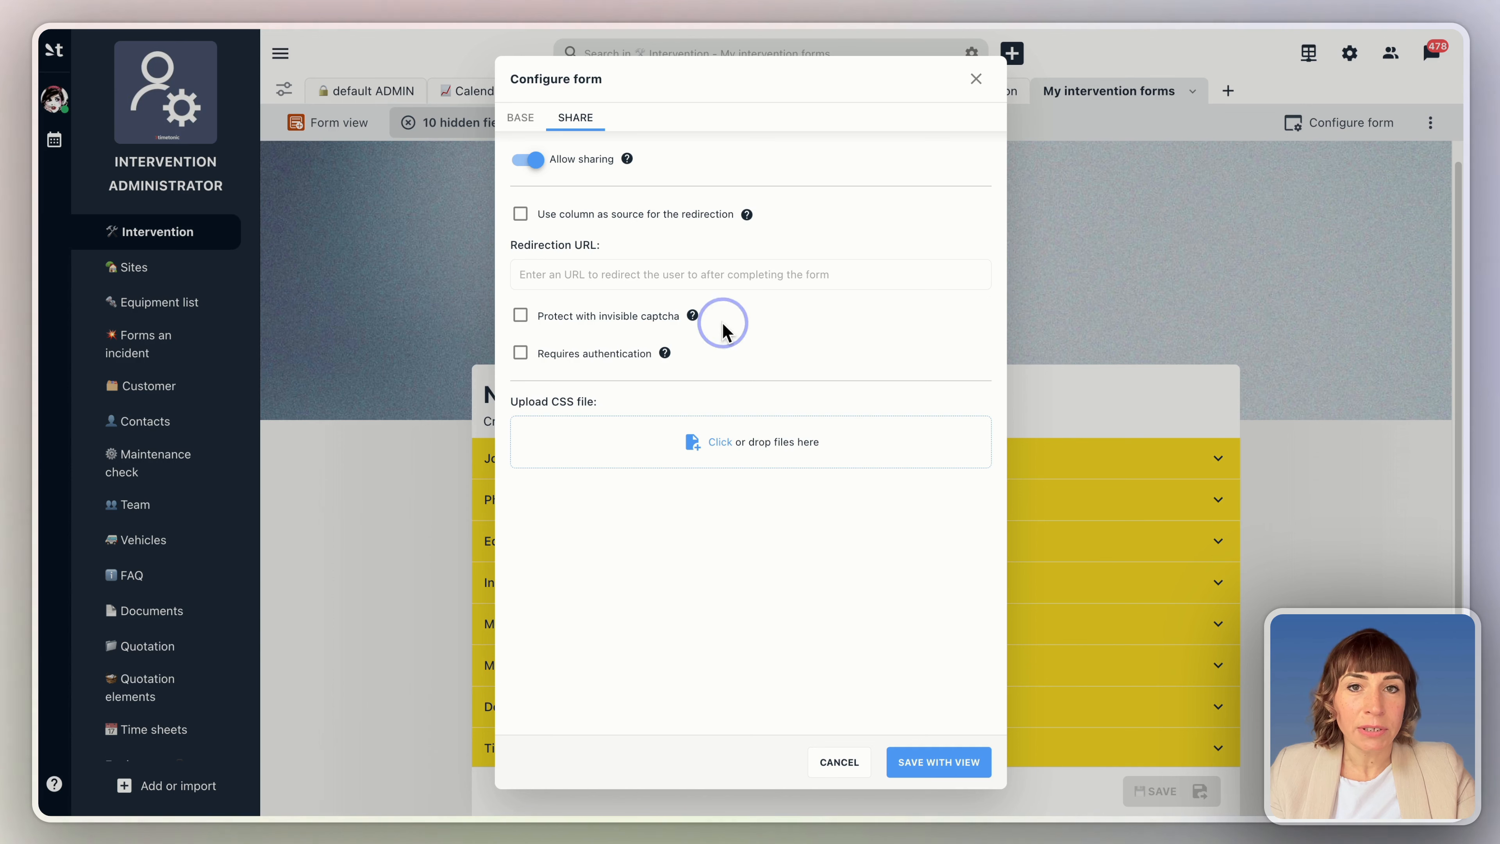
click(520, 354)
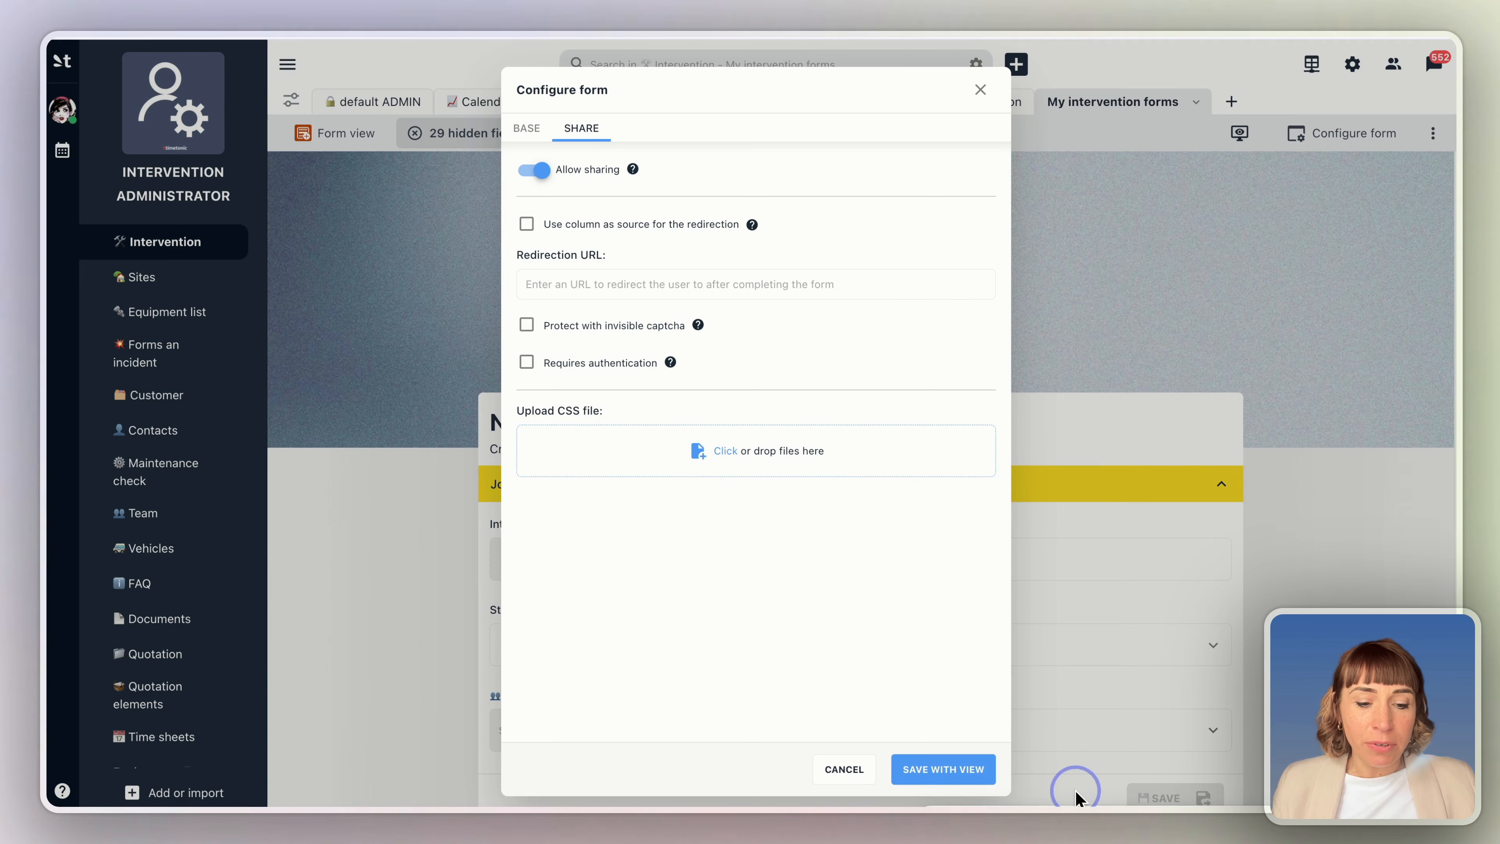
drag(1074, 811, 644, 292)
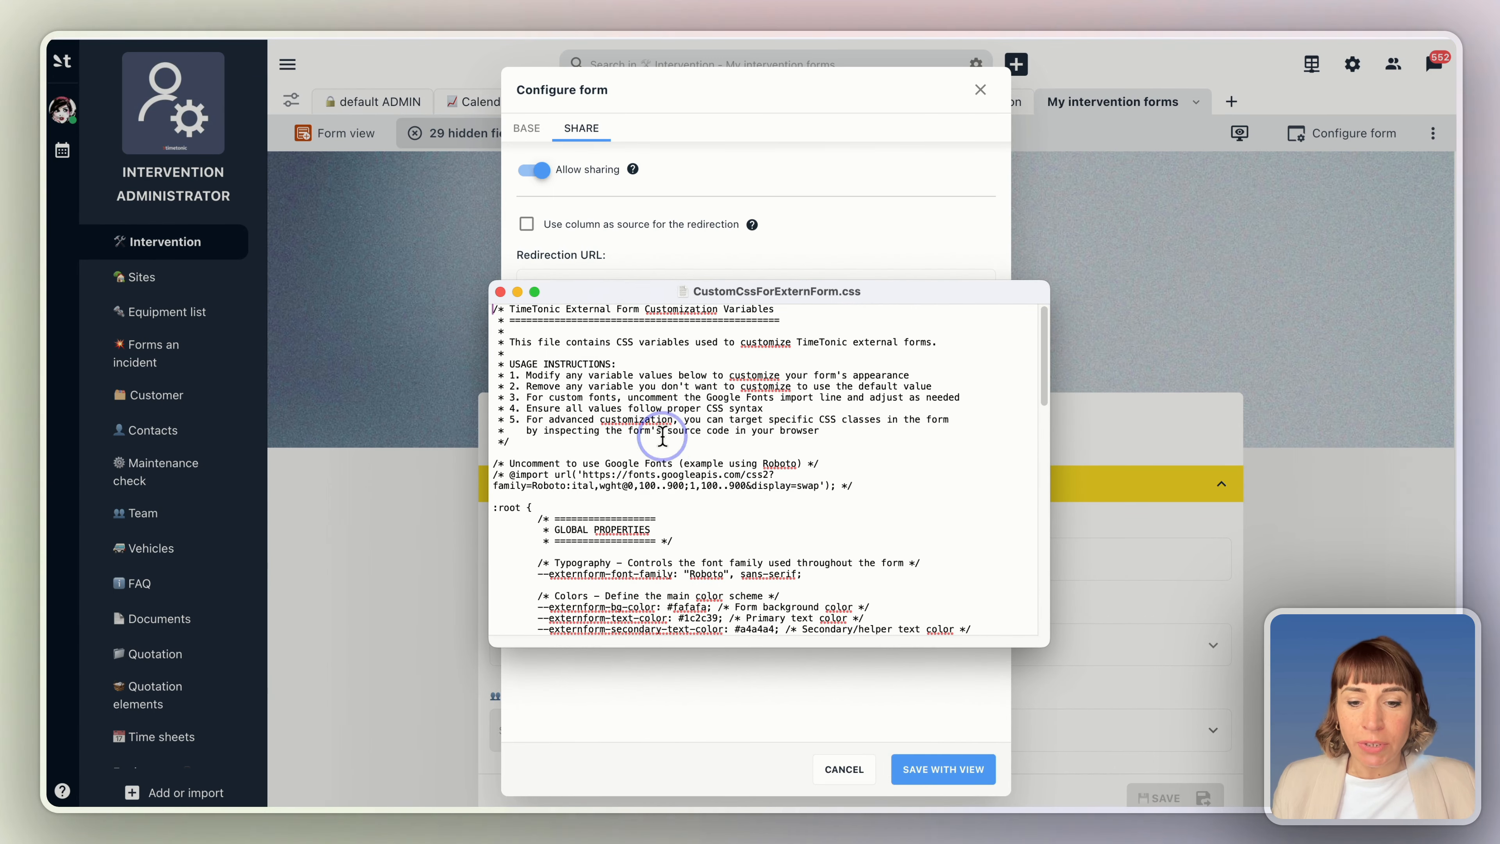
scroll(723, 574, down, 10)
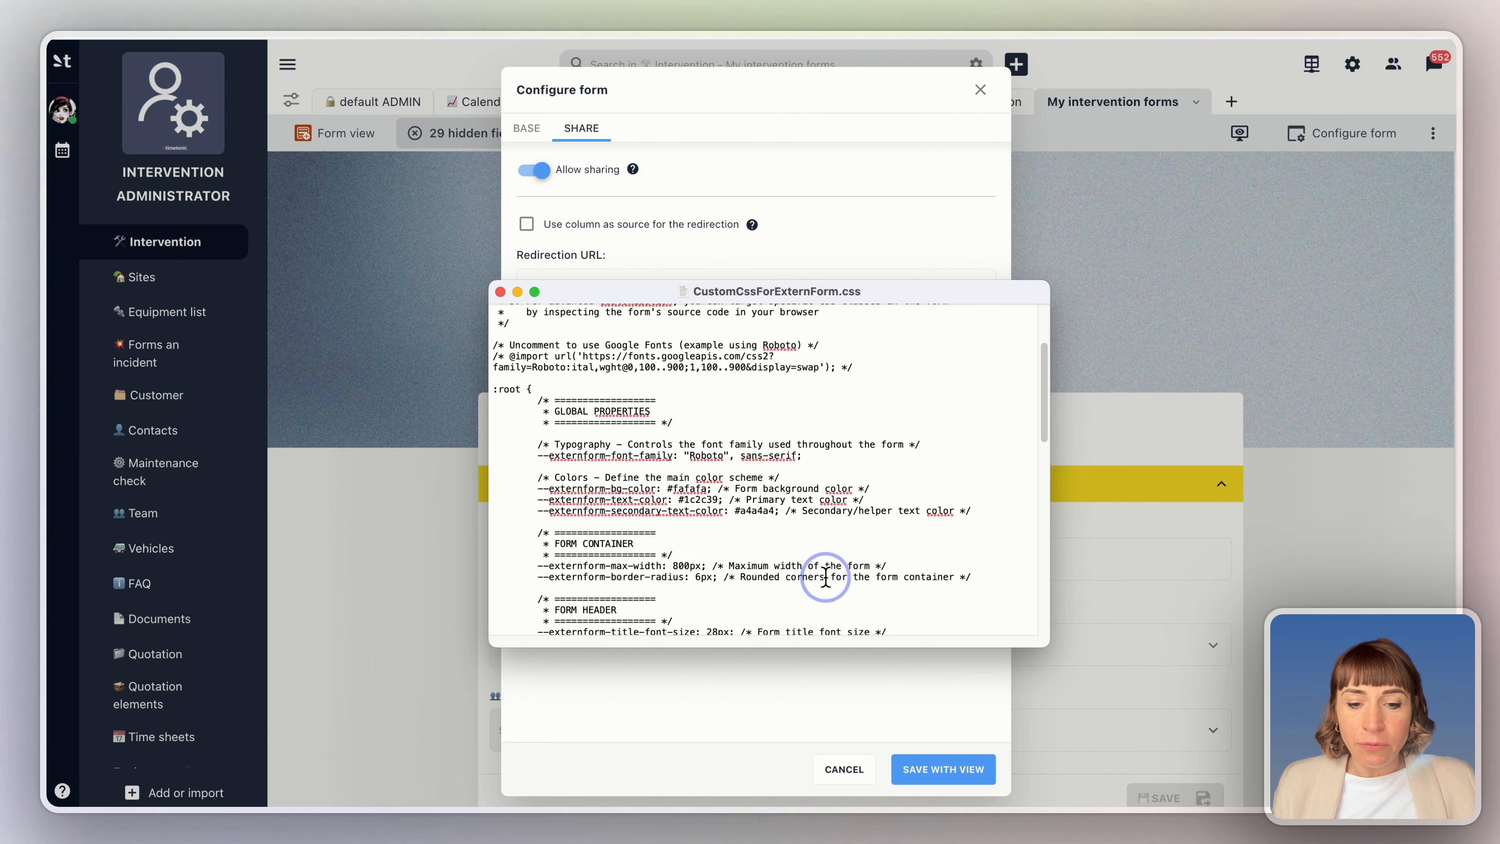
scroll(825, 578, down, 5)
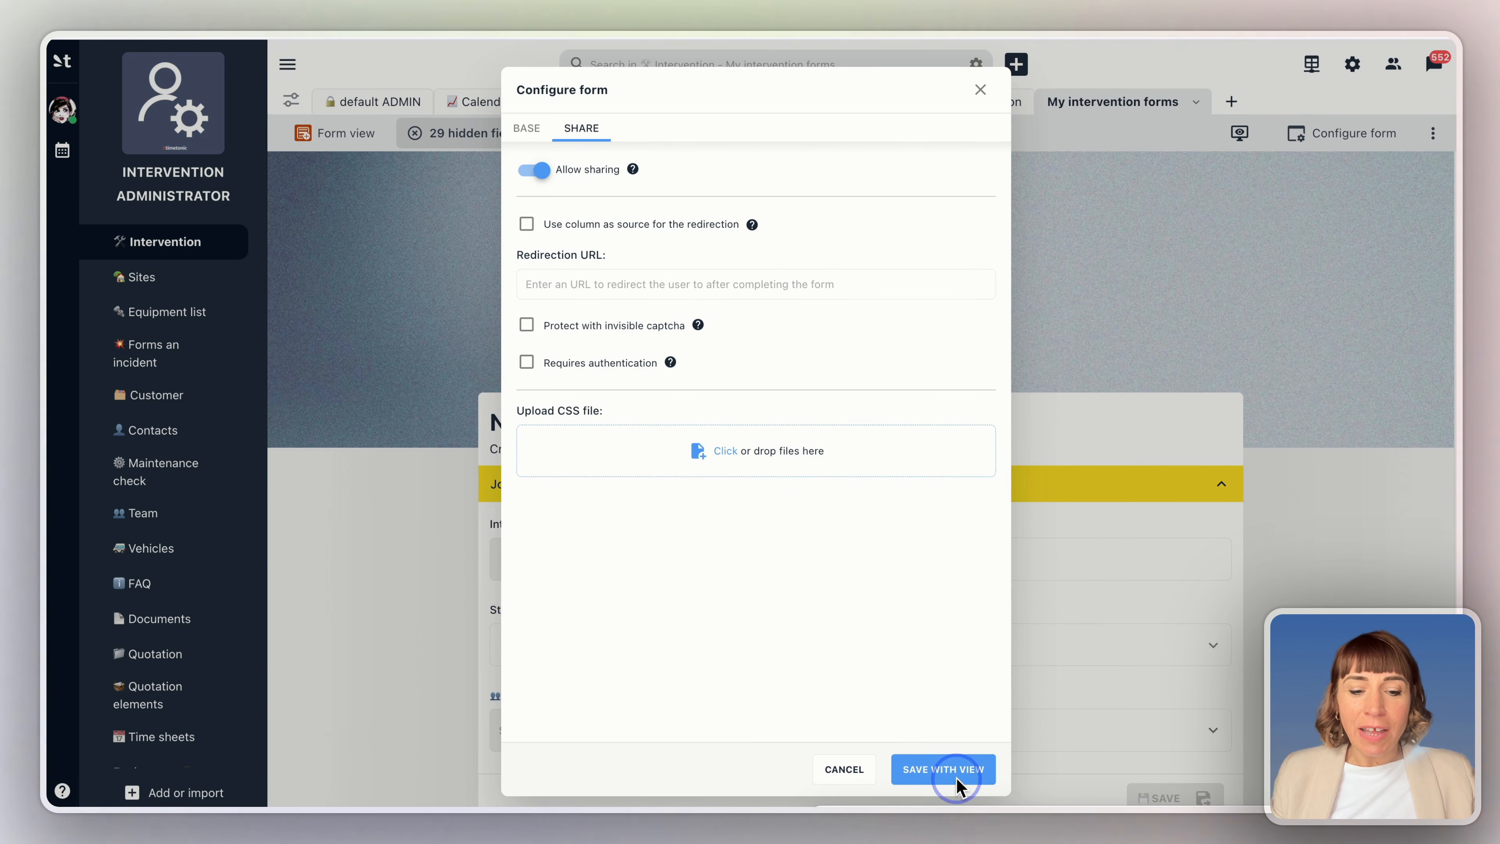
click(951, 770)
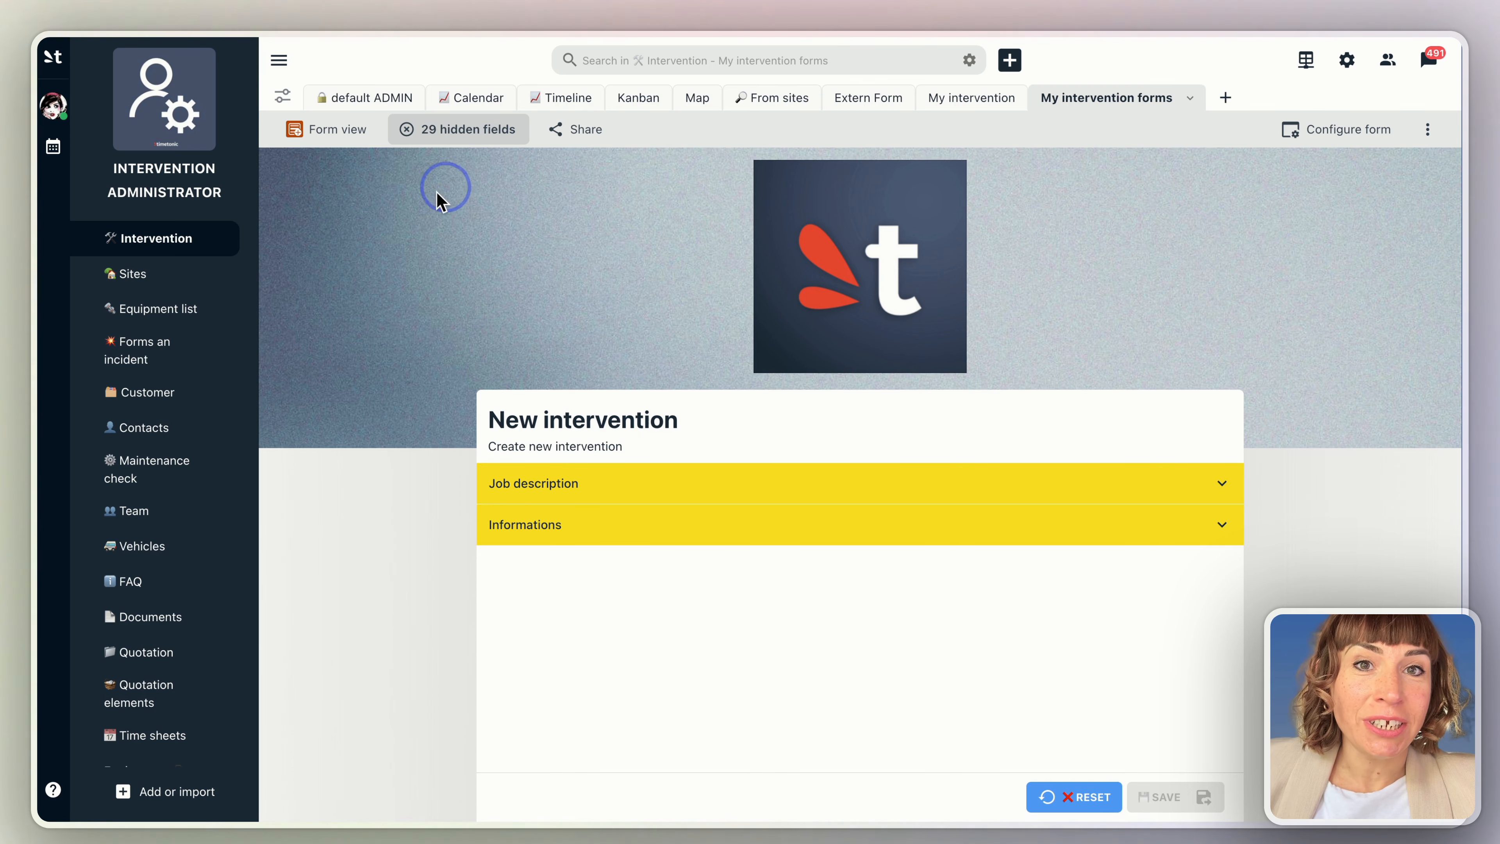
Submit an intervention titled test with status 1. To do, type Installation, end date 14/05/2025 08:00, customer PÔLE EMPLOI and site GOLDEN COAST, and restart the form
click(649, 484)
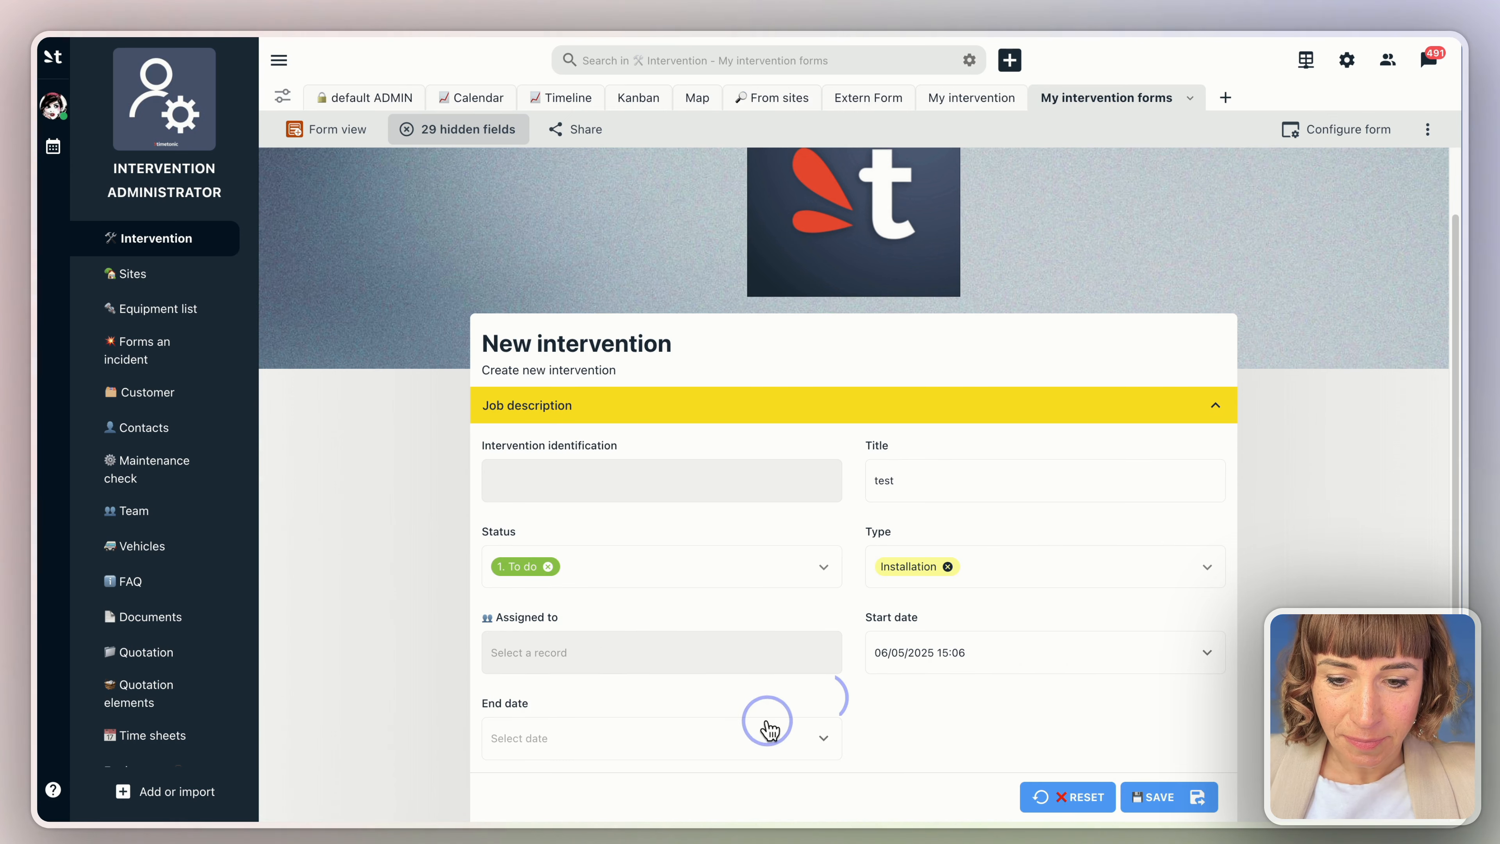
click(744, 734)
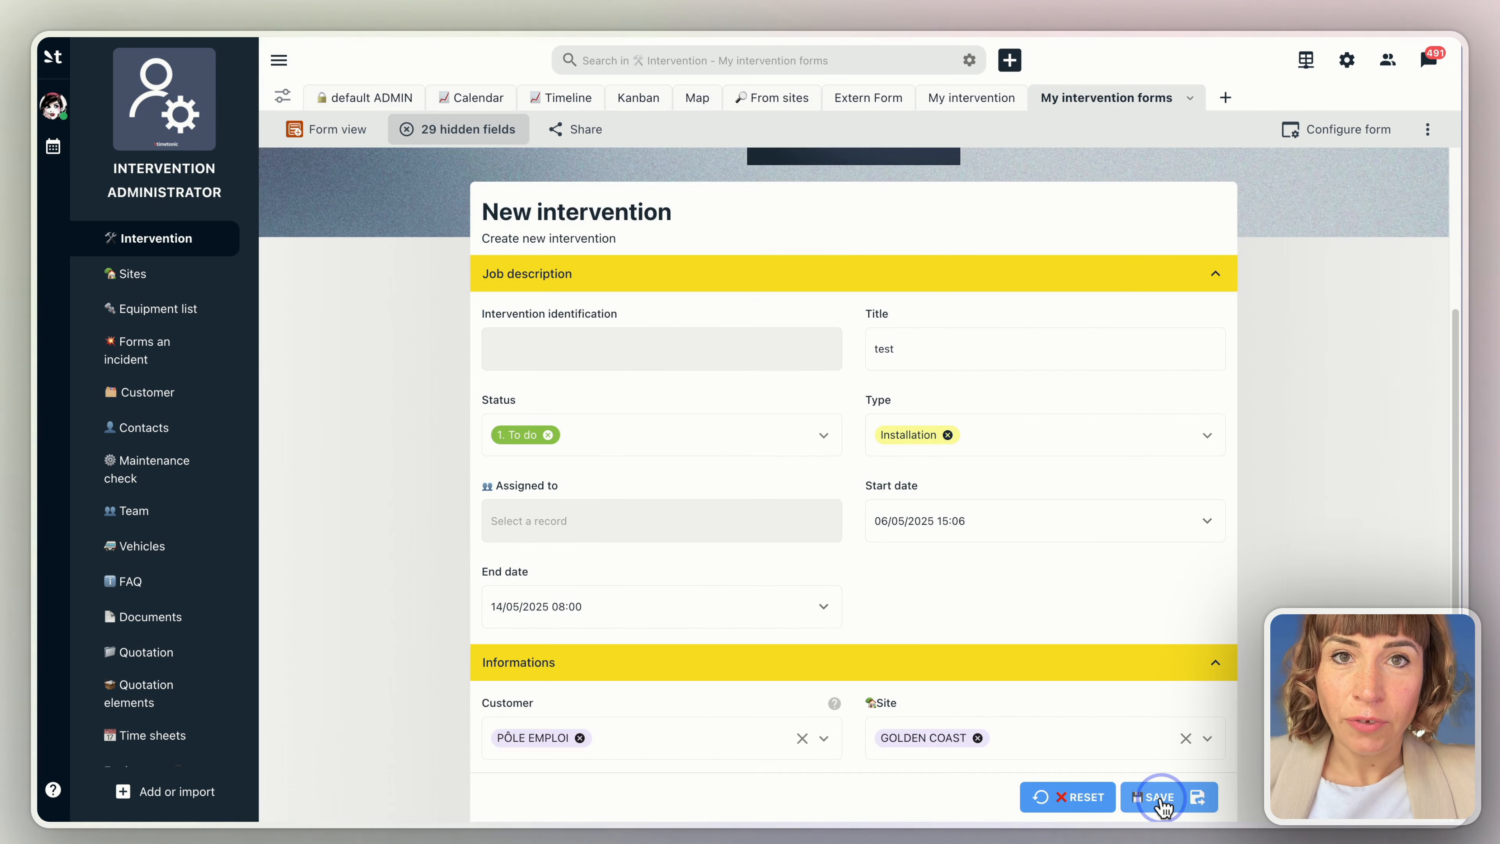
click(1152, 797)
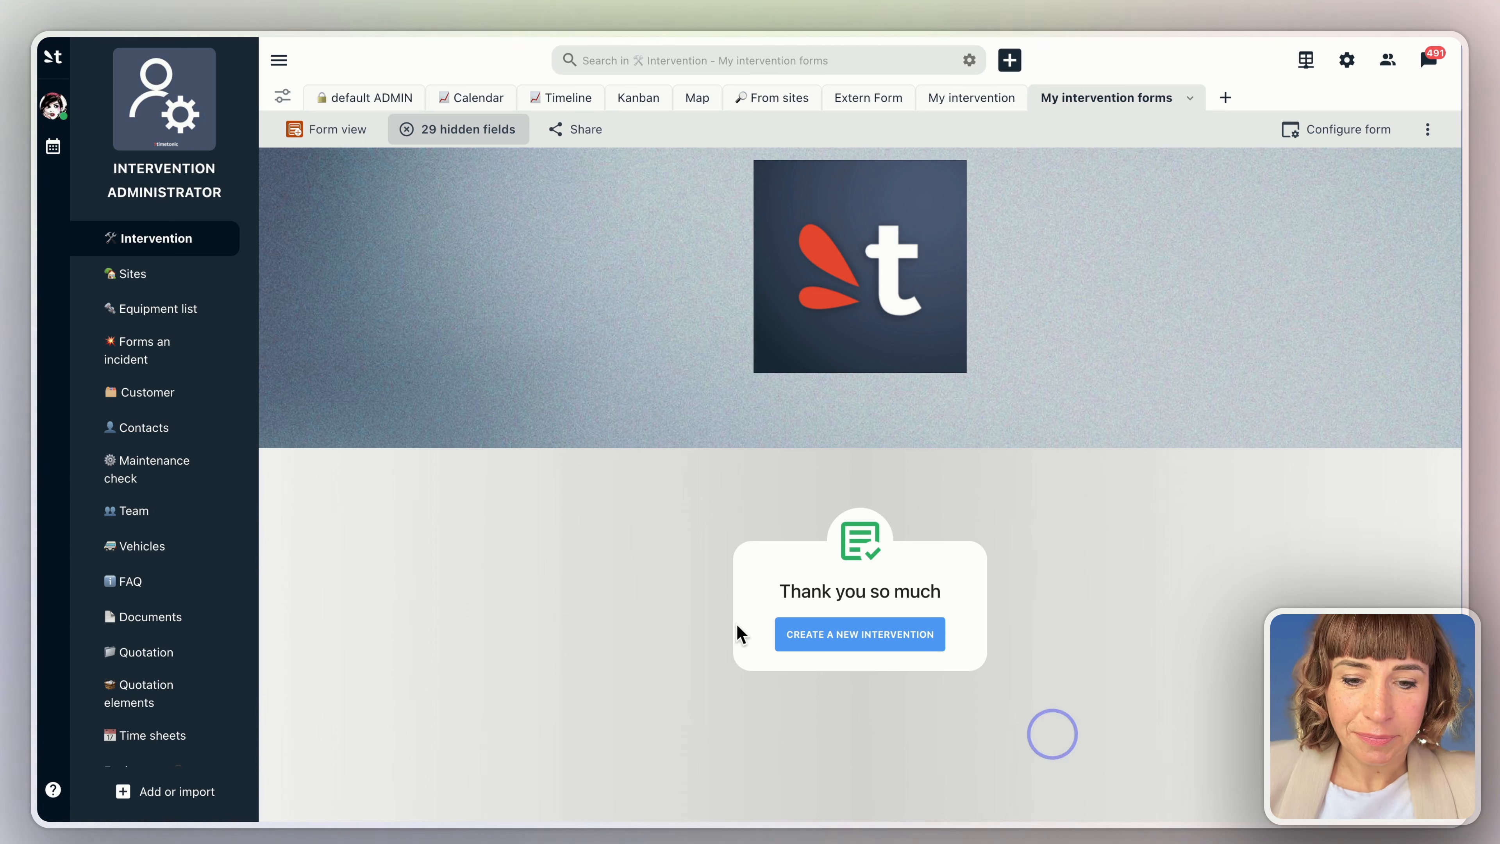
click(836, 635)
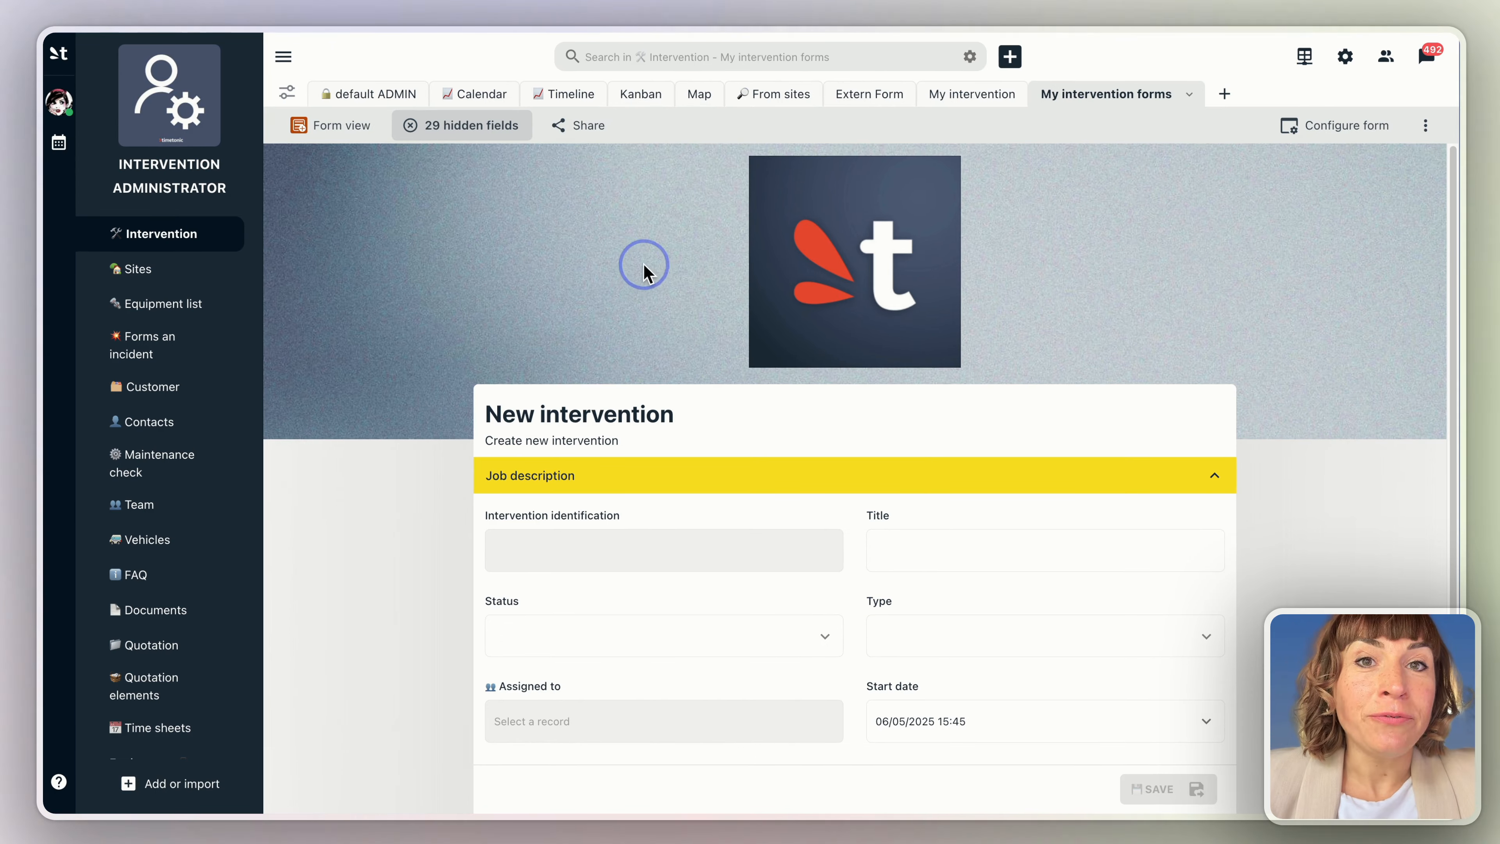
Check that sharing is allowed in the form's sharing settings and save the configuration with the view
click(585, 128)
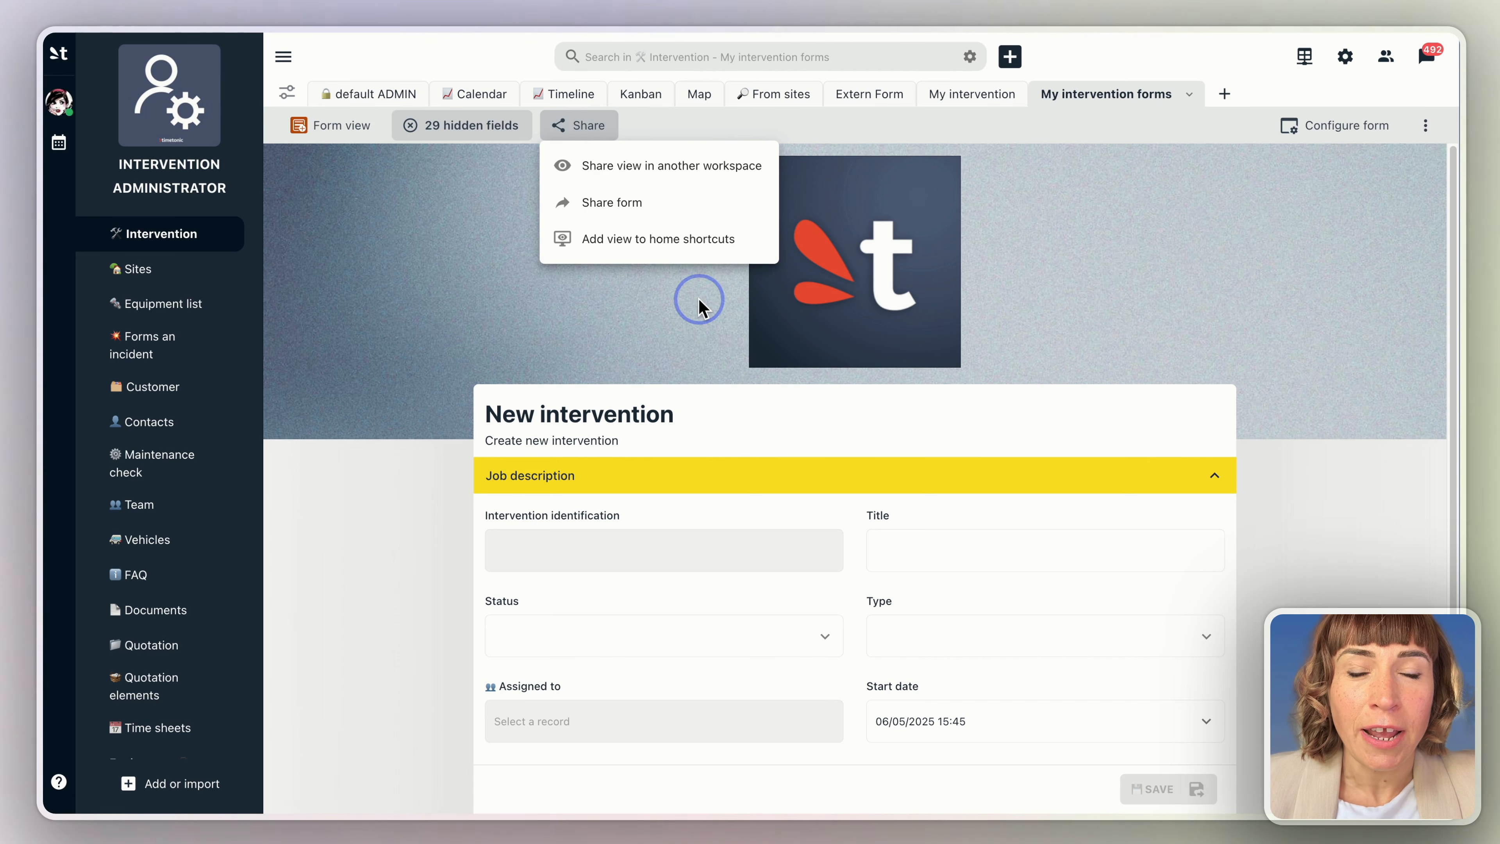
click(1299, 144)
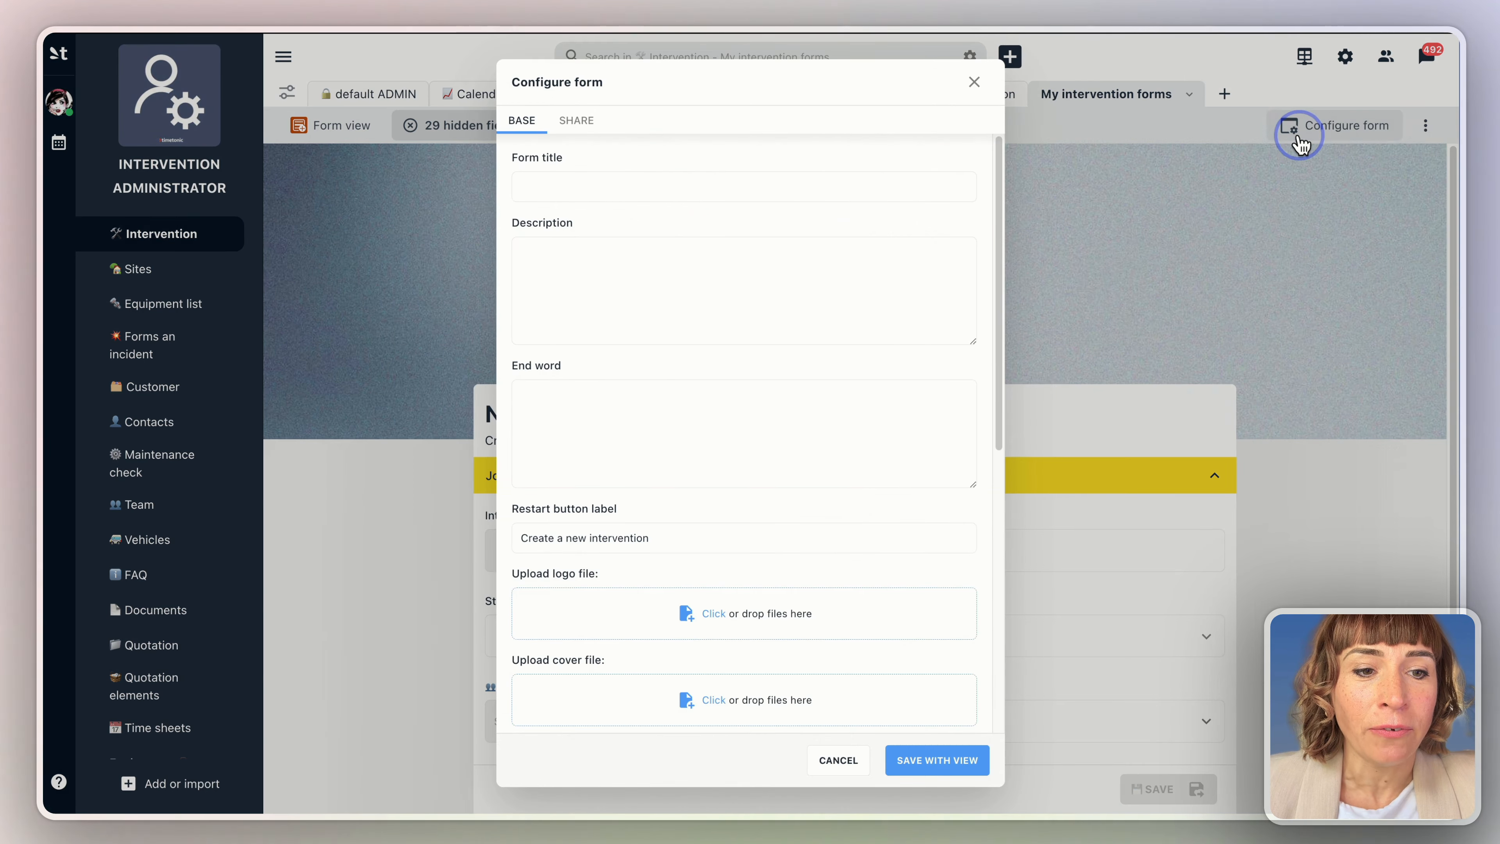
click(564, 118)
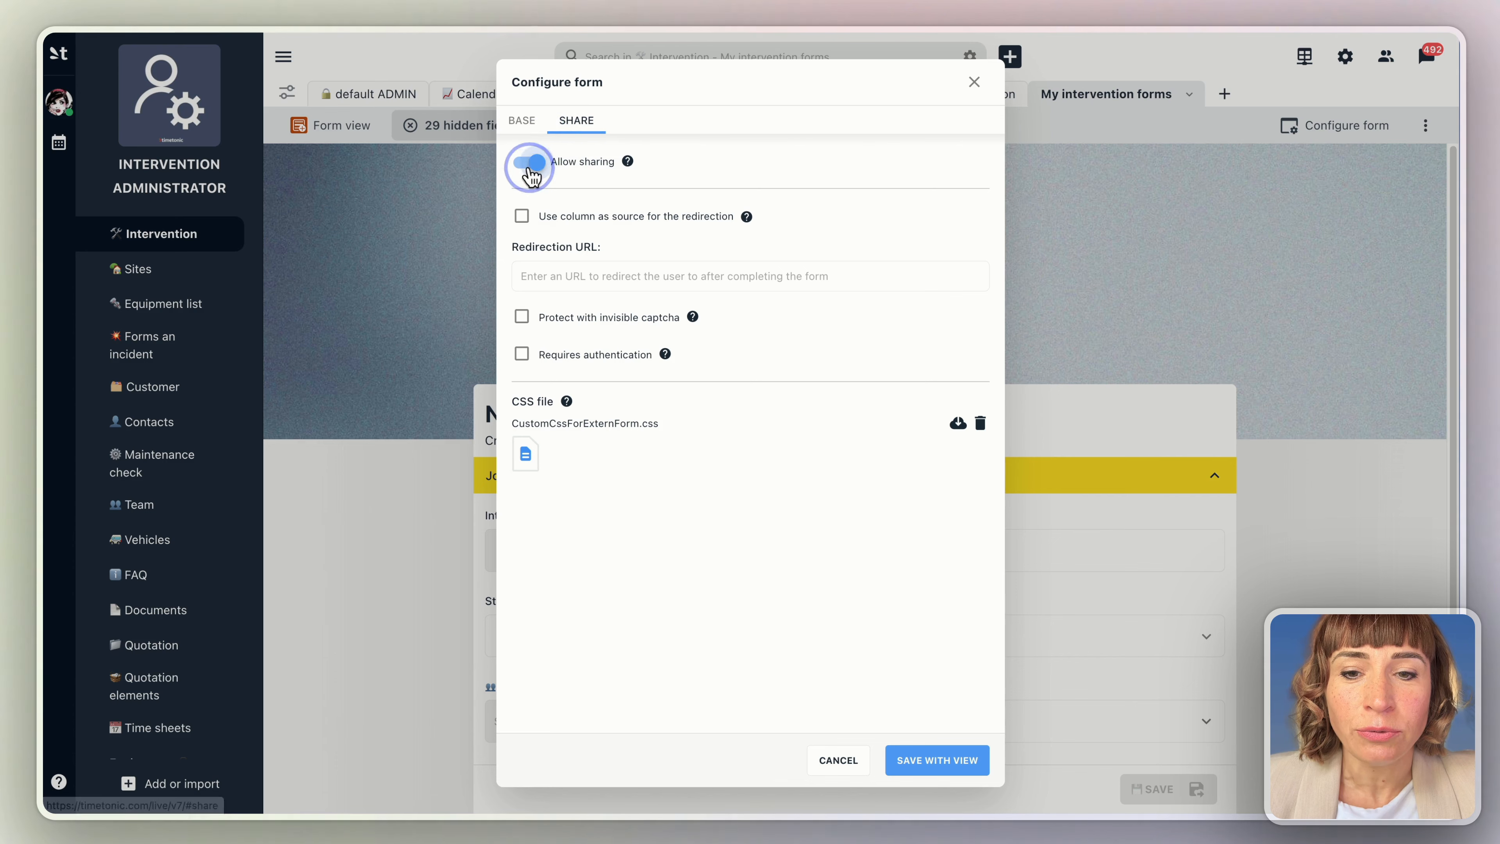
click(907, 762)
View the form's shareable URL and embed code, and close the sharing dialog
click(578, 125)
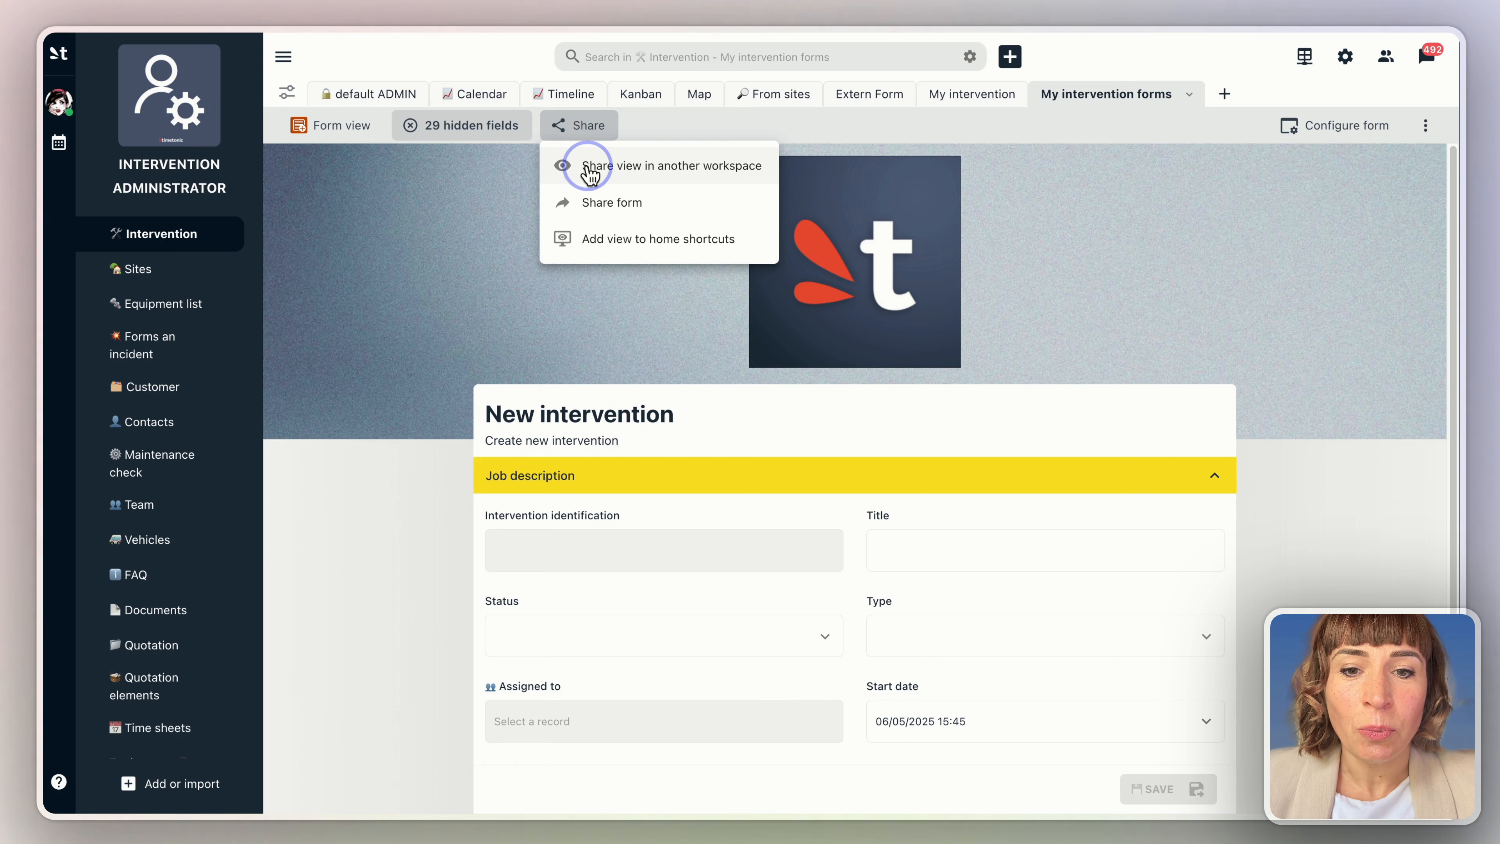
click(573, 202)
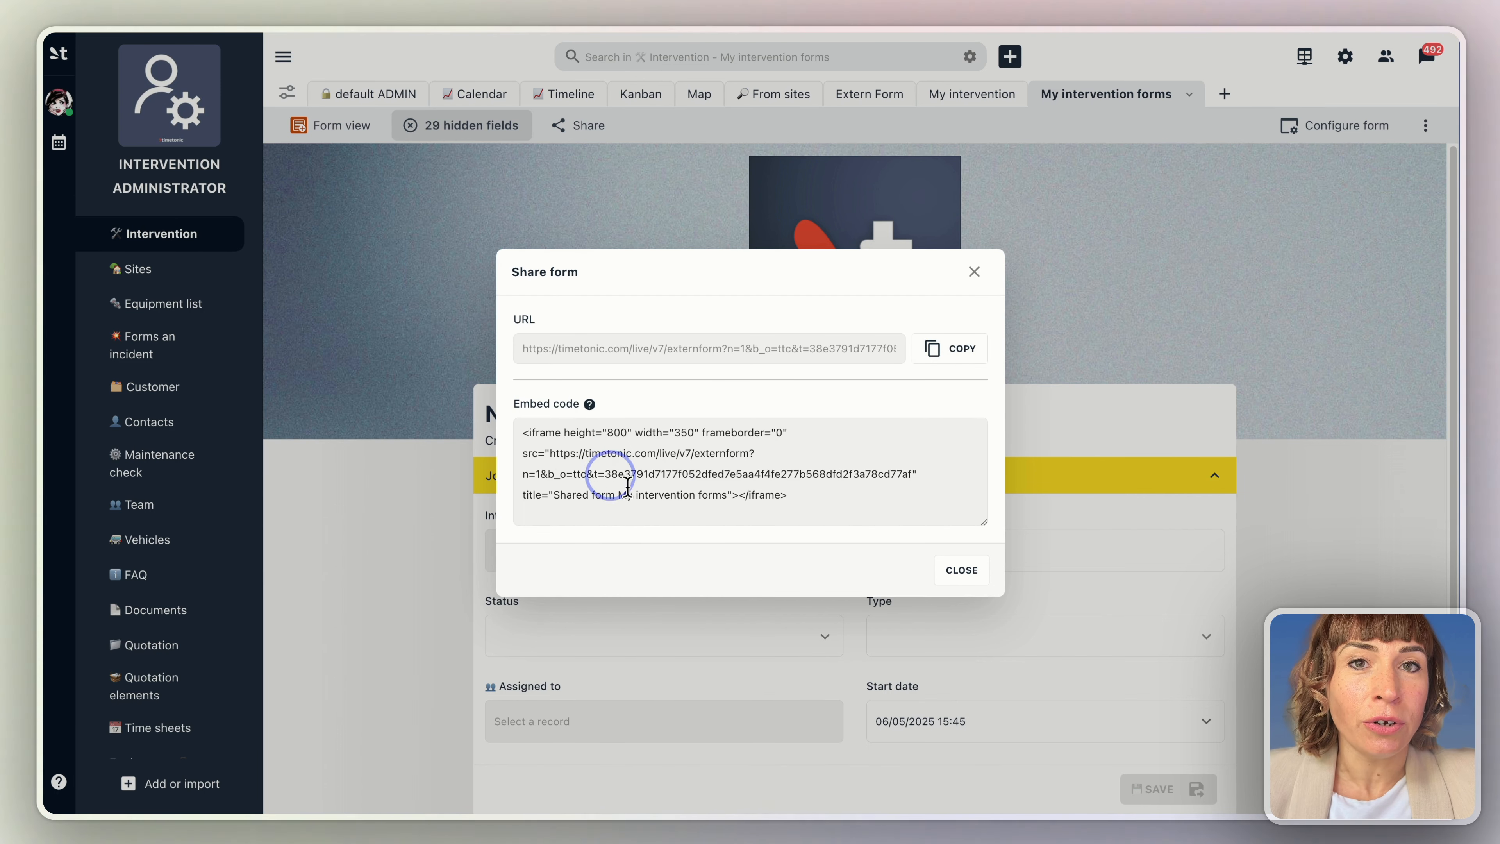
click(961, 569)
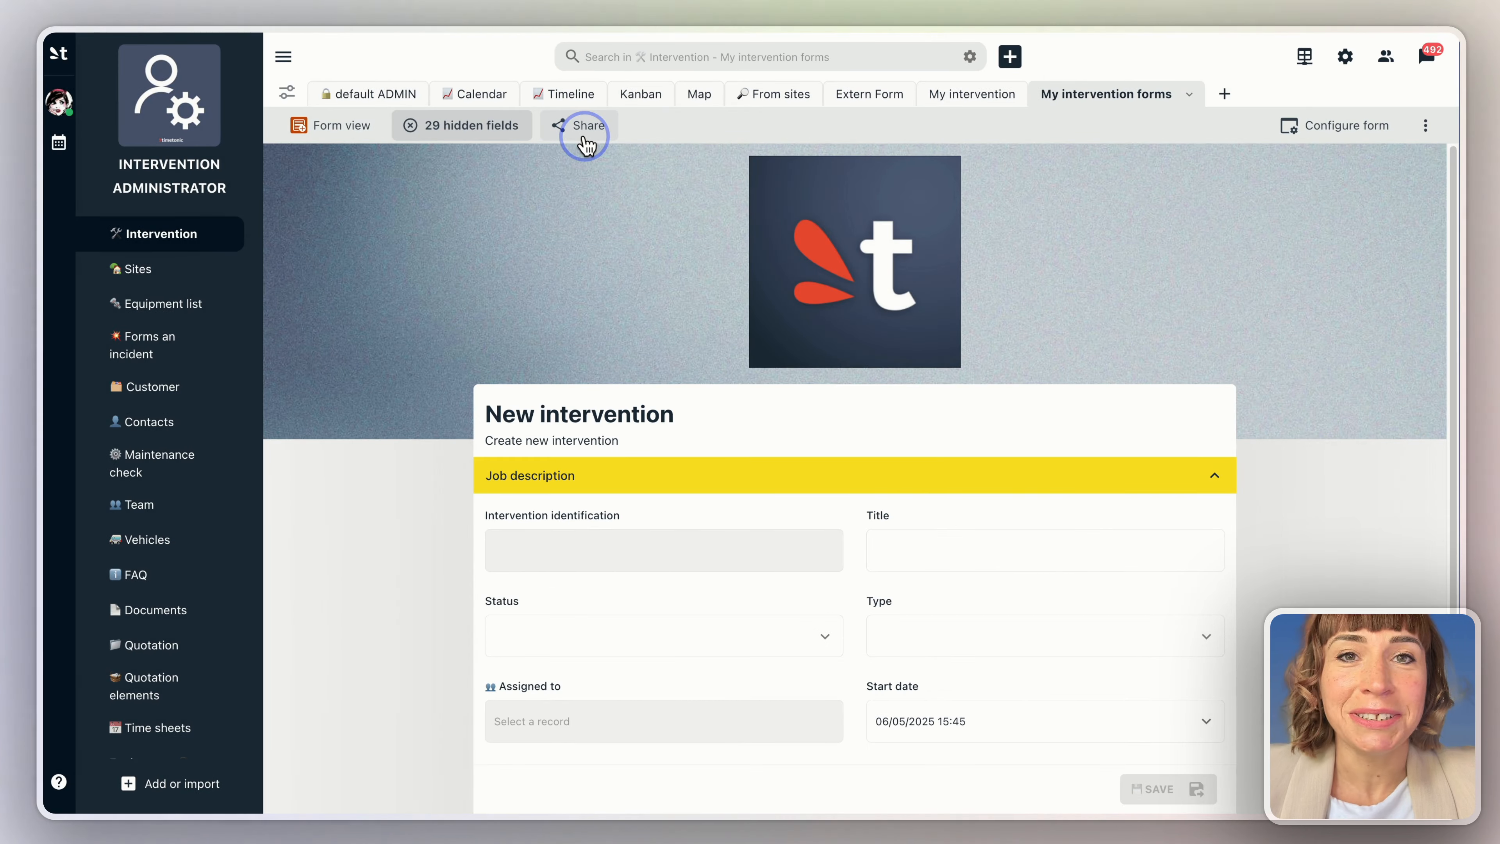
Add the My intervention forms view to the home shortcuts and go to its entry under Intervention administrator on the Shortcuts page
click(586, 142)
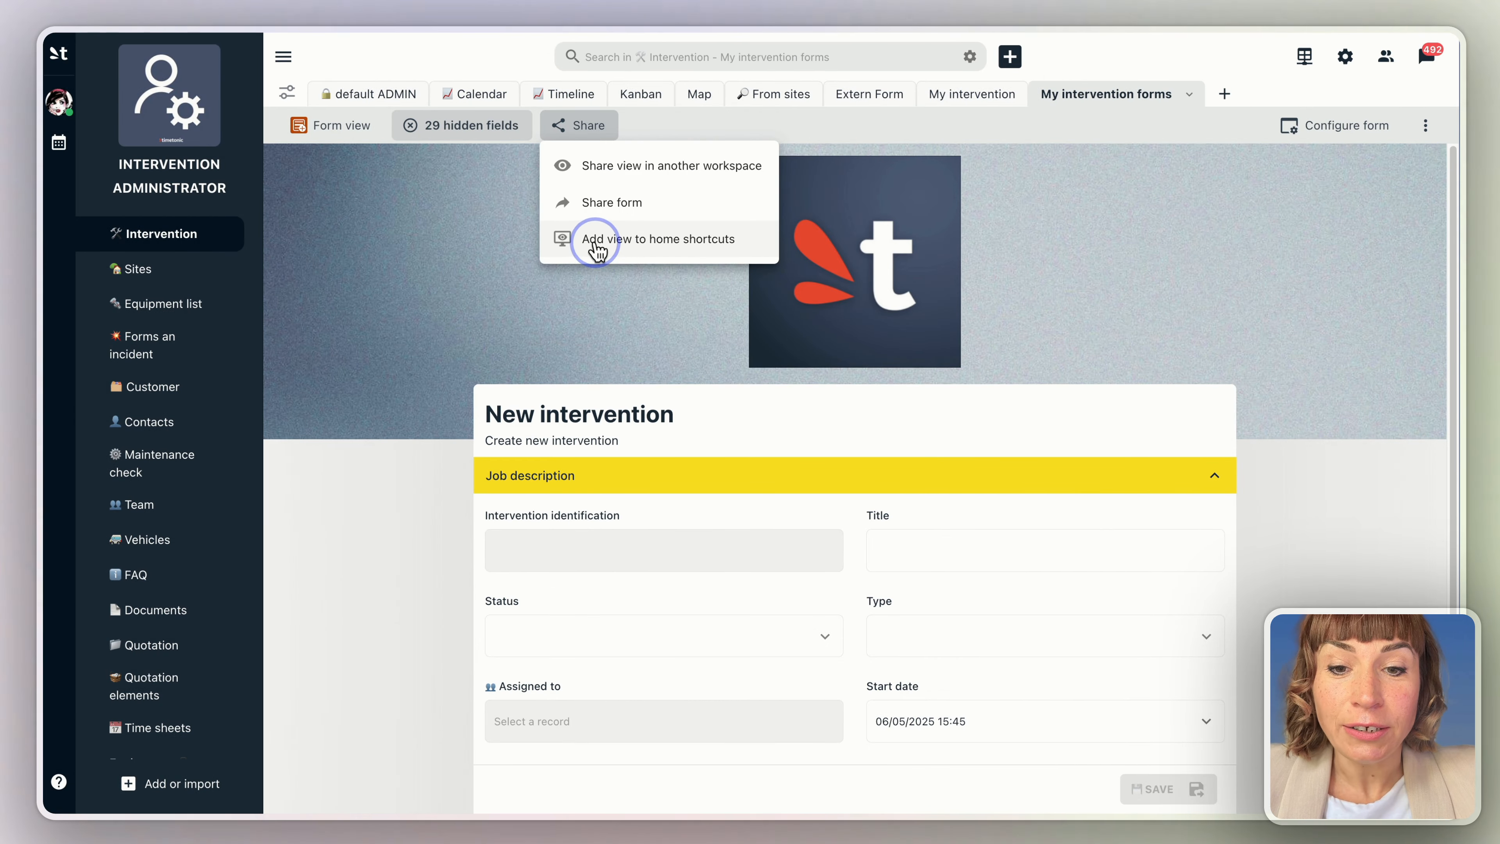
click(597, 242)
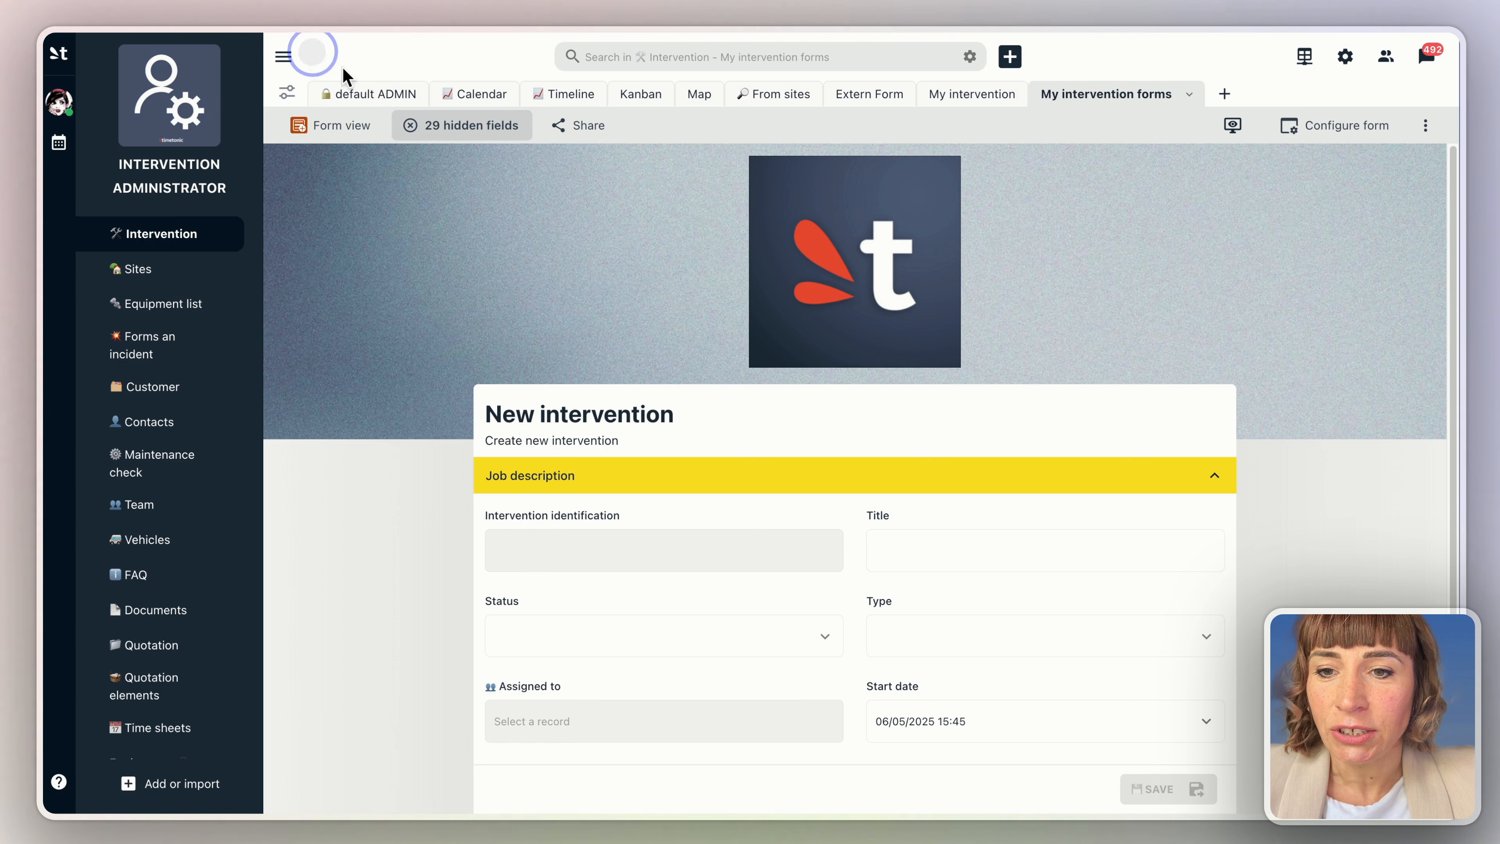
click(63, 57)
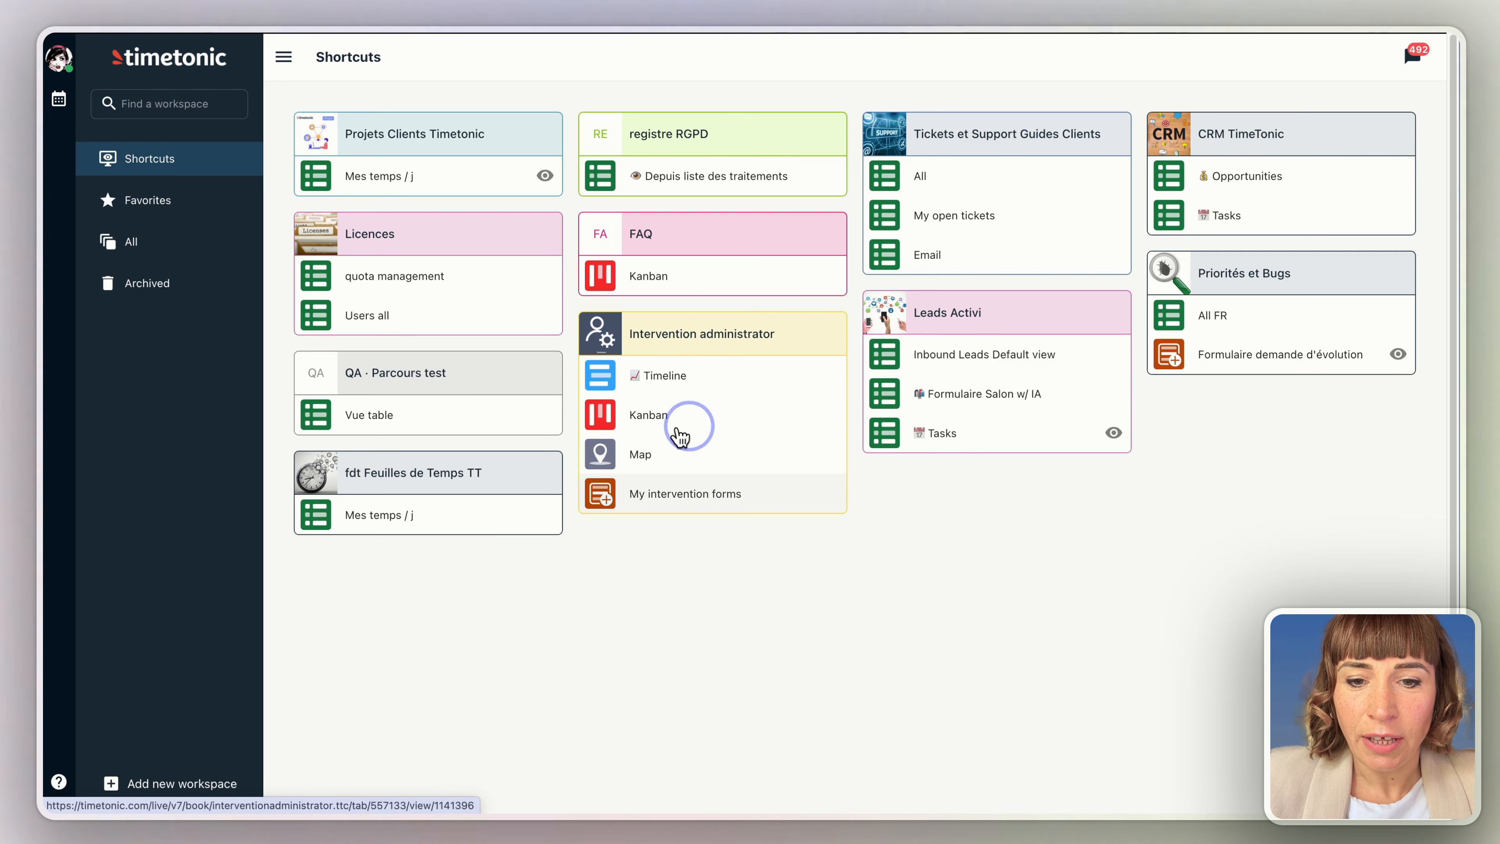
click(642, 496)
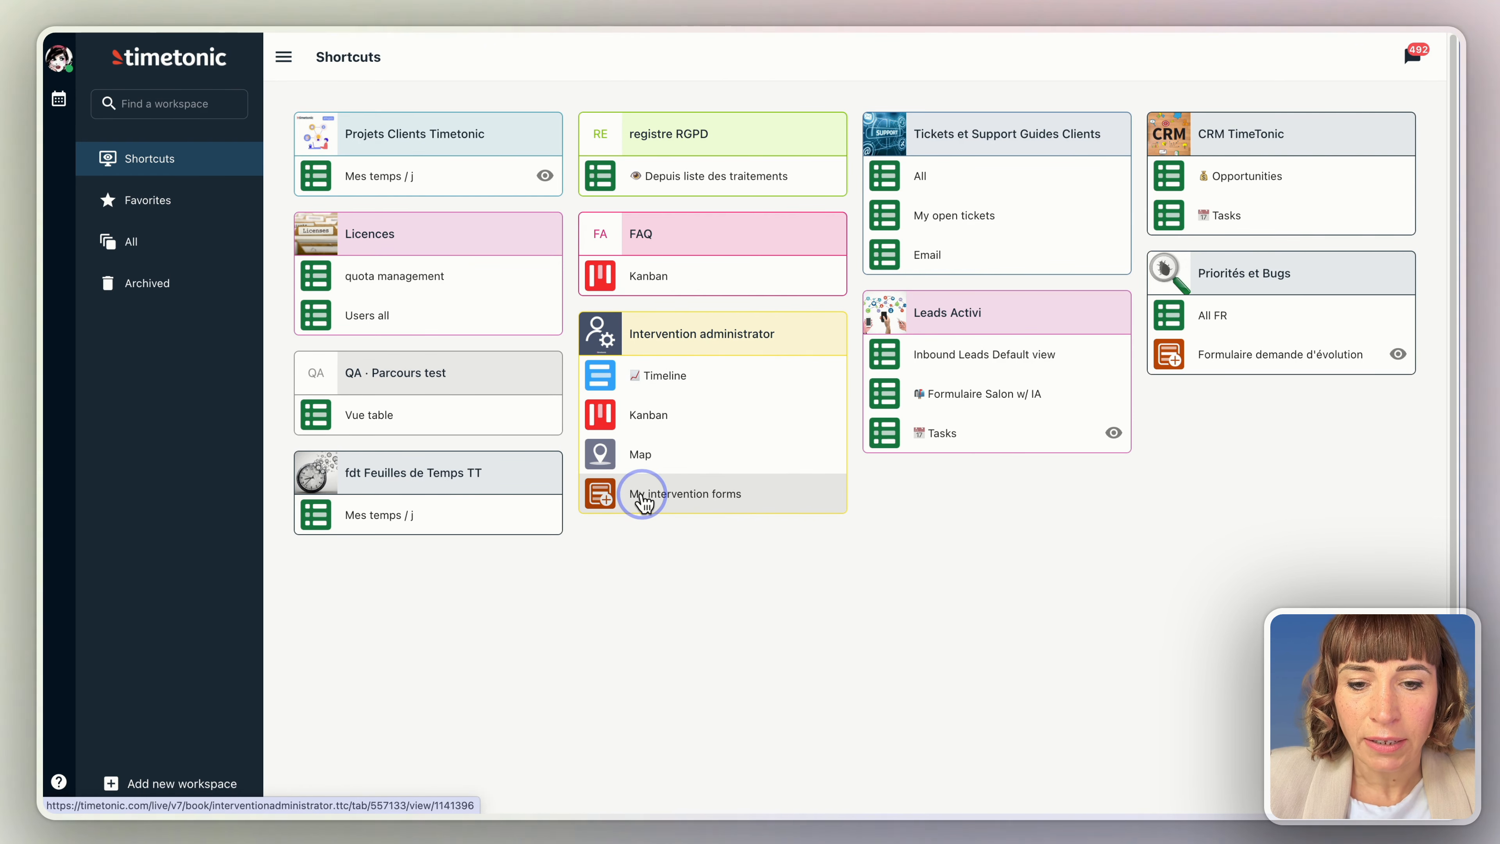
click(641, 495)
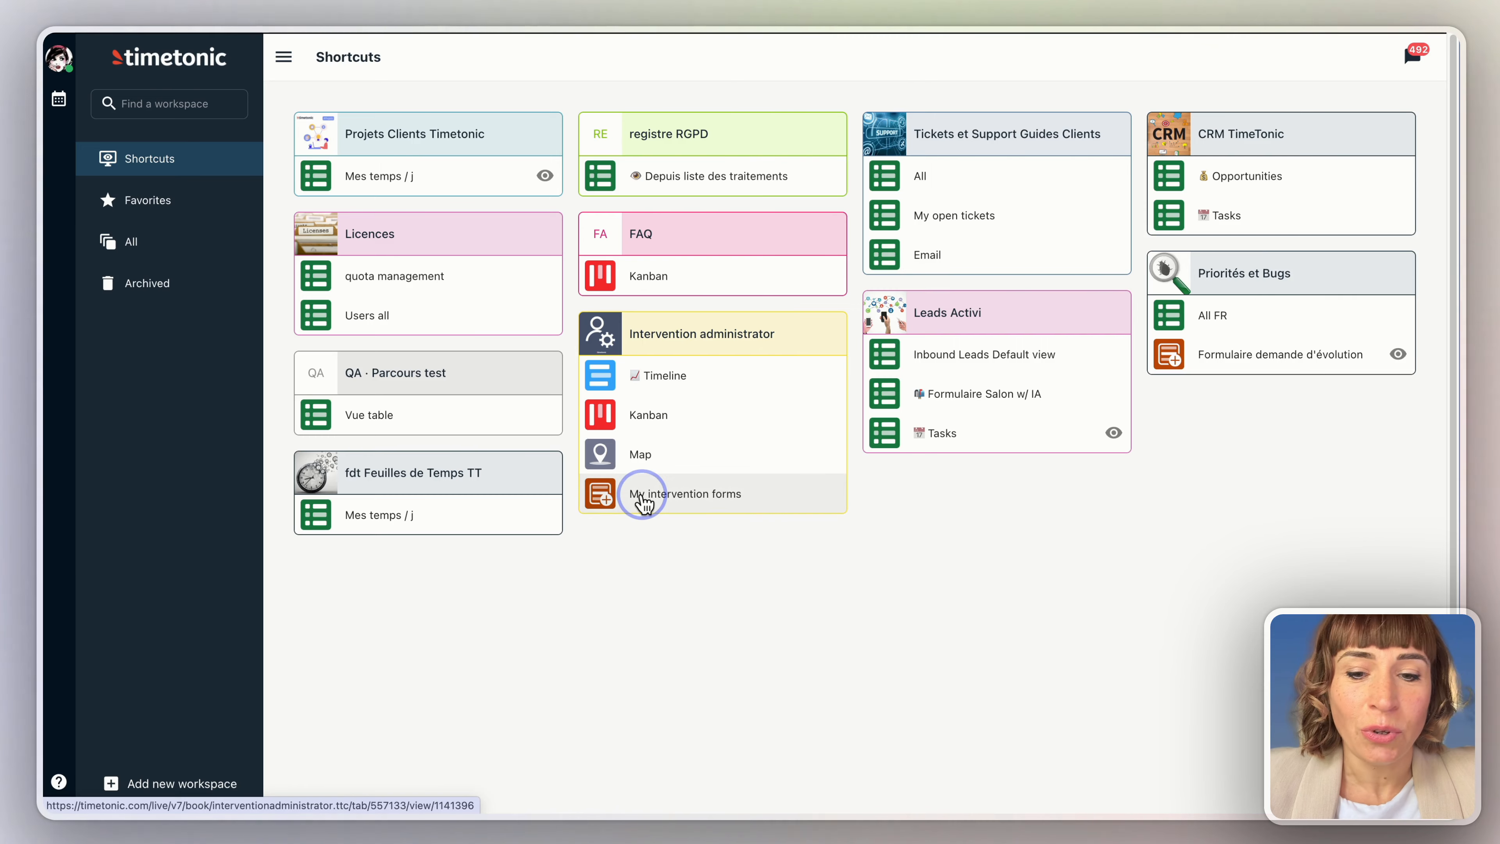